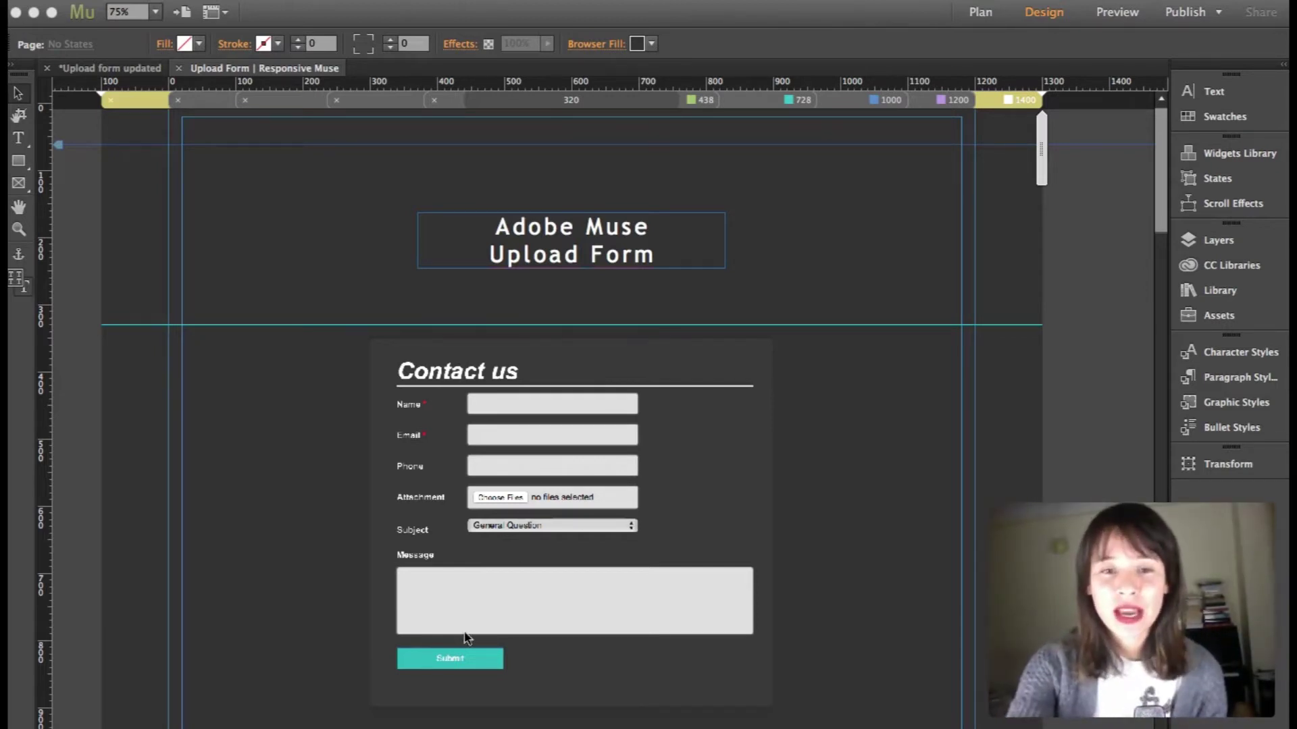
Open the Contact us form widget's options and collapse Form Settings and Style Options
click(683, 447)
scroll(775, 440, right, 5)
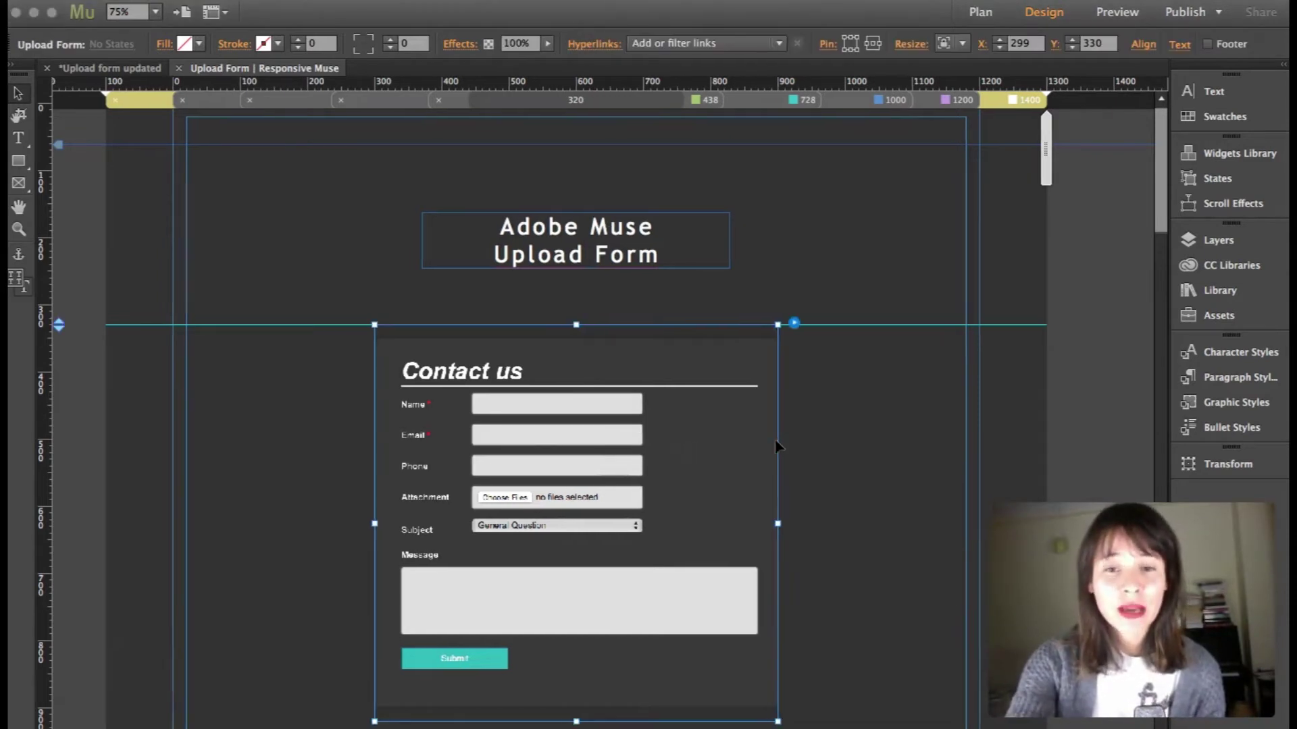
scroll(777, 444, right, 3)
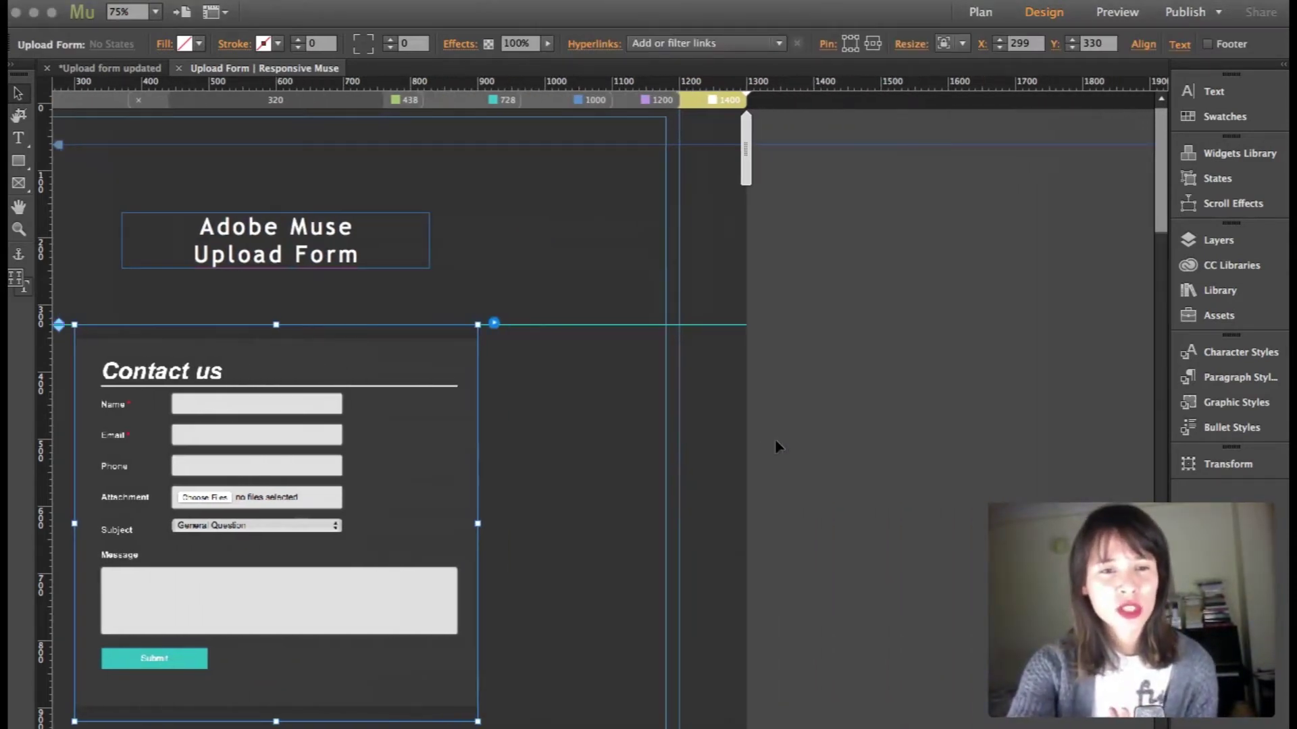
scroll(776, 444, down, 2)
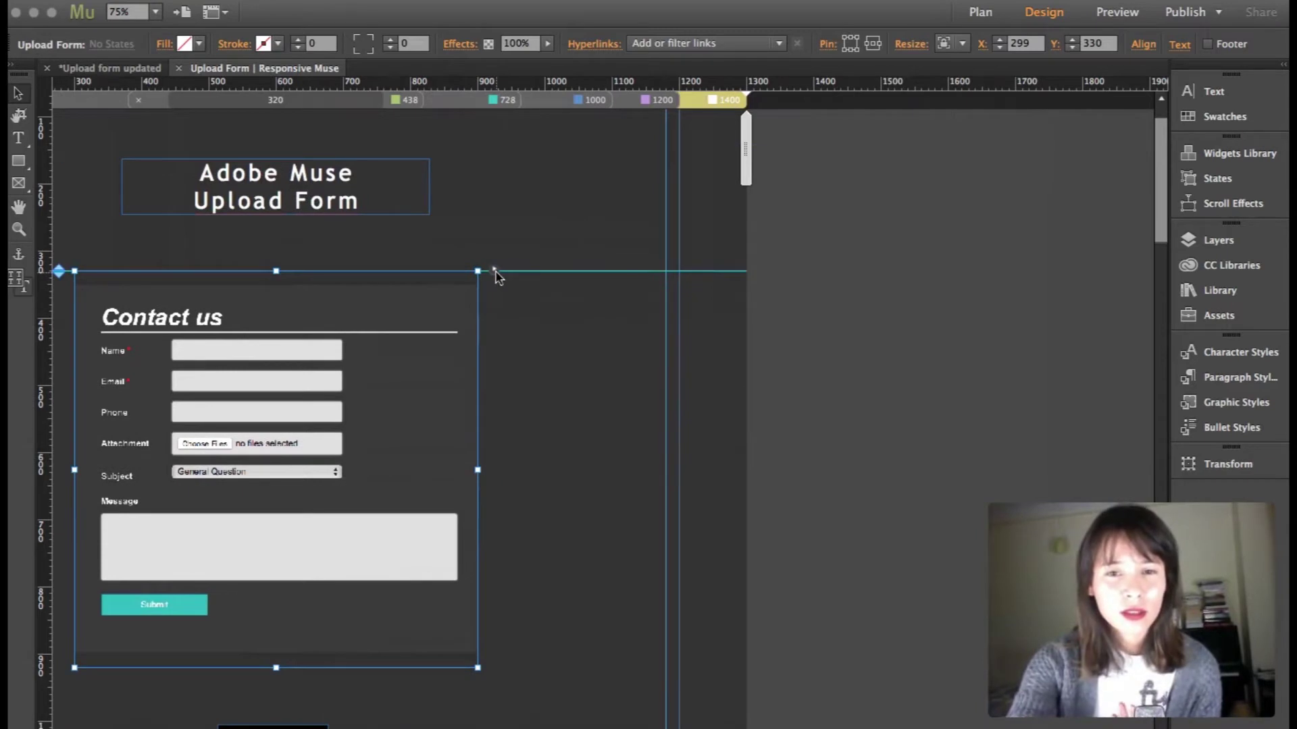
click(496, 272)
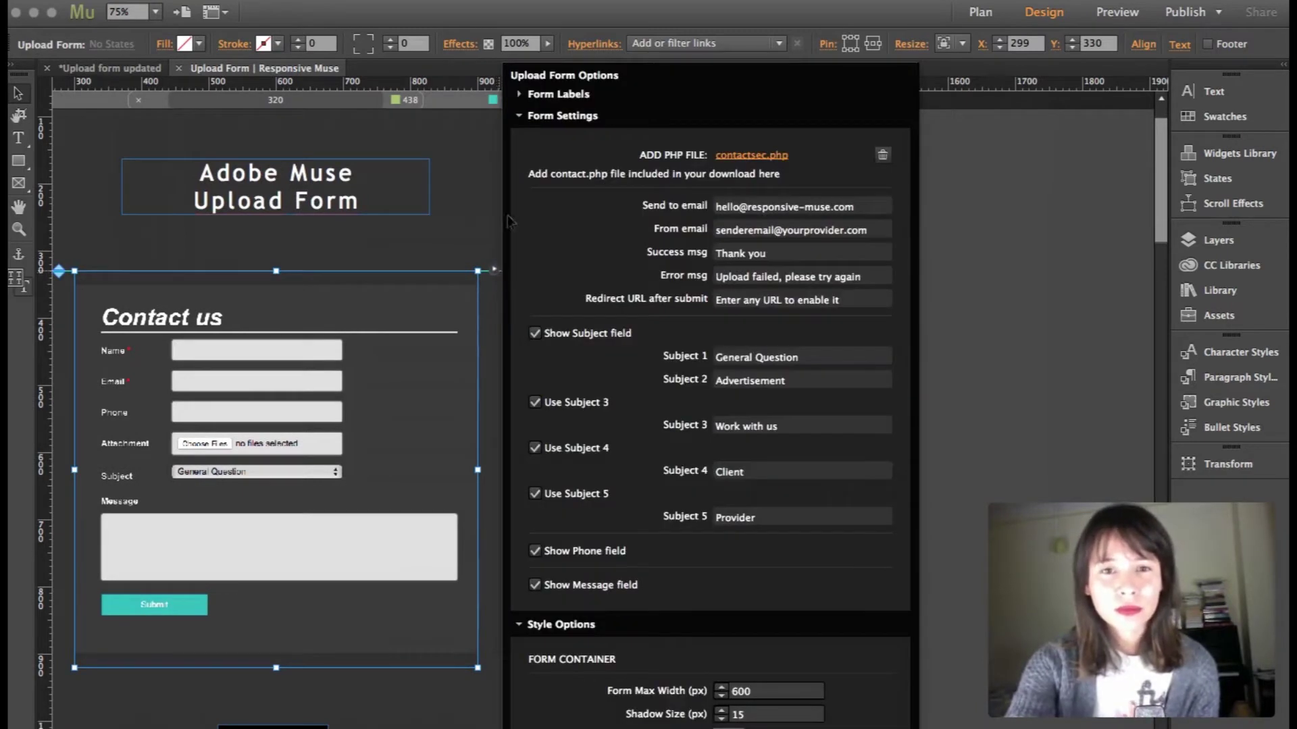
click(521, 117)
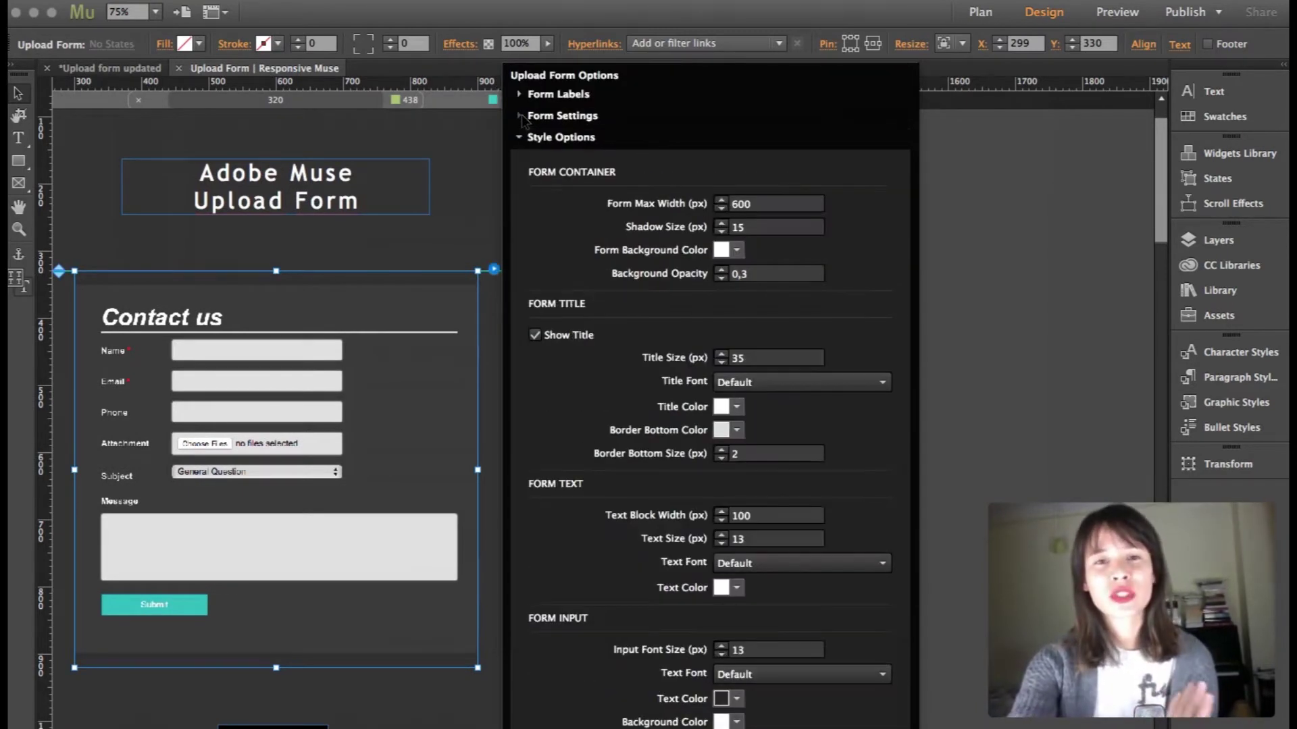
click(520, 137)
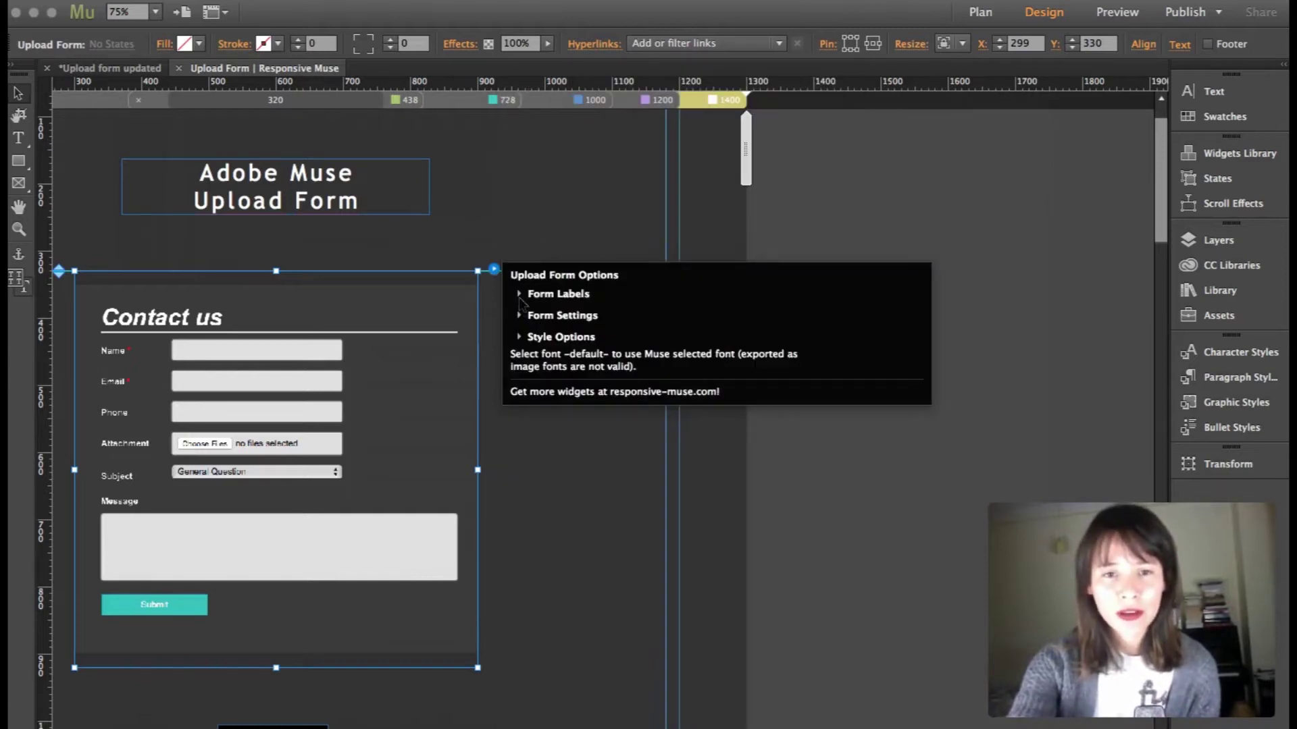
click(519, 294)
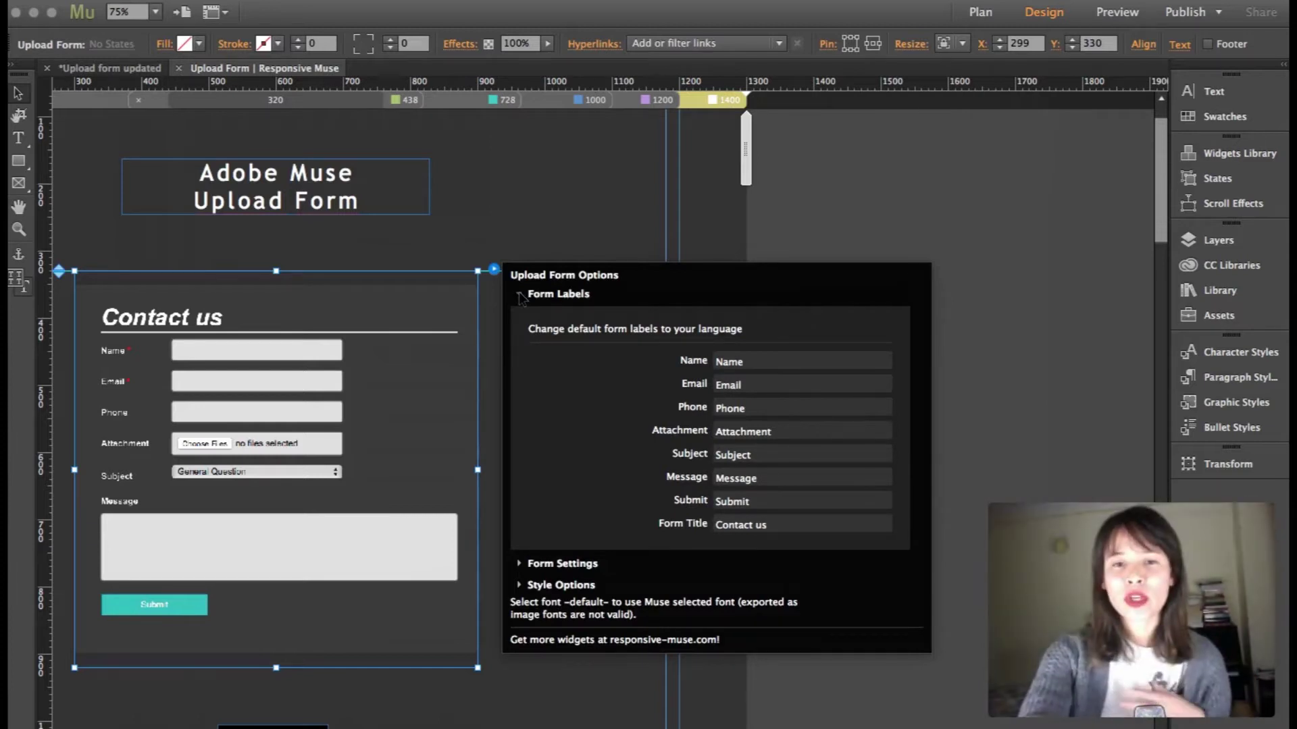
click(519, 295)
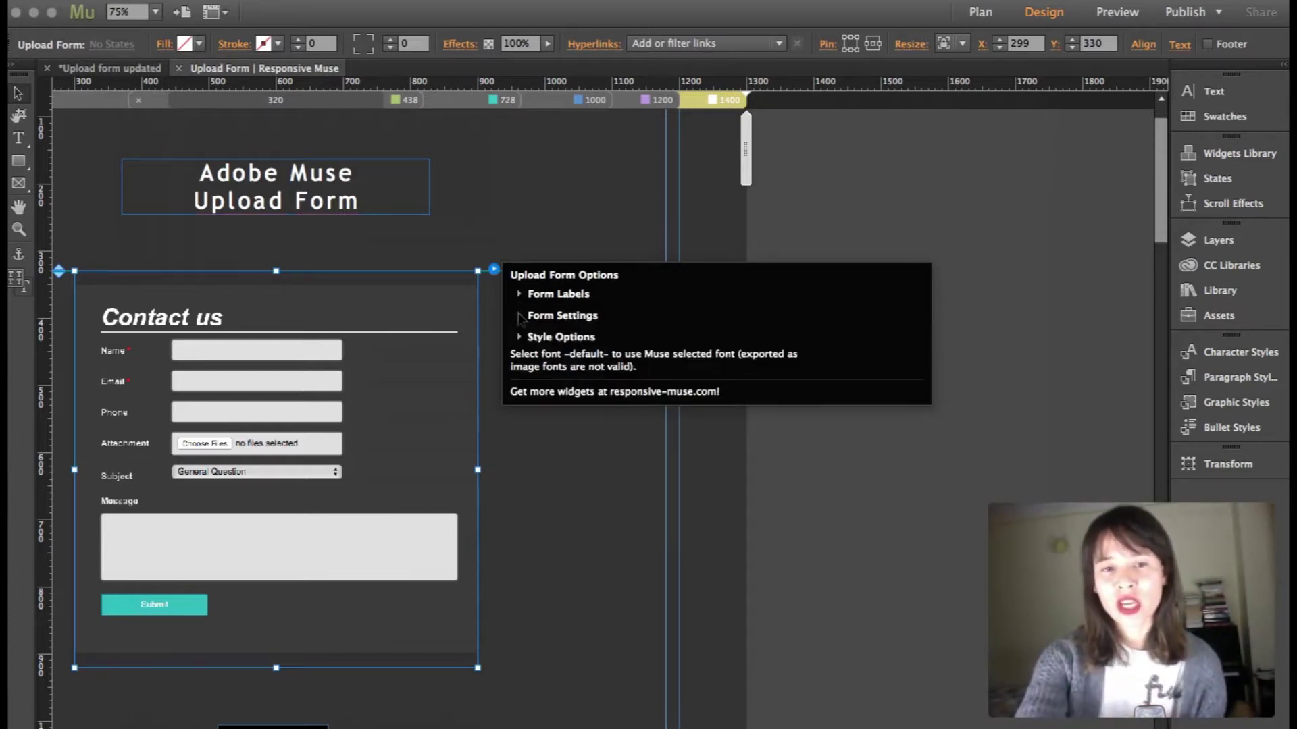
click(519, 295)
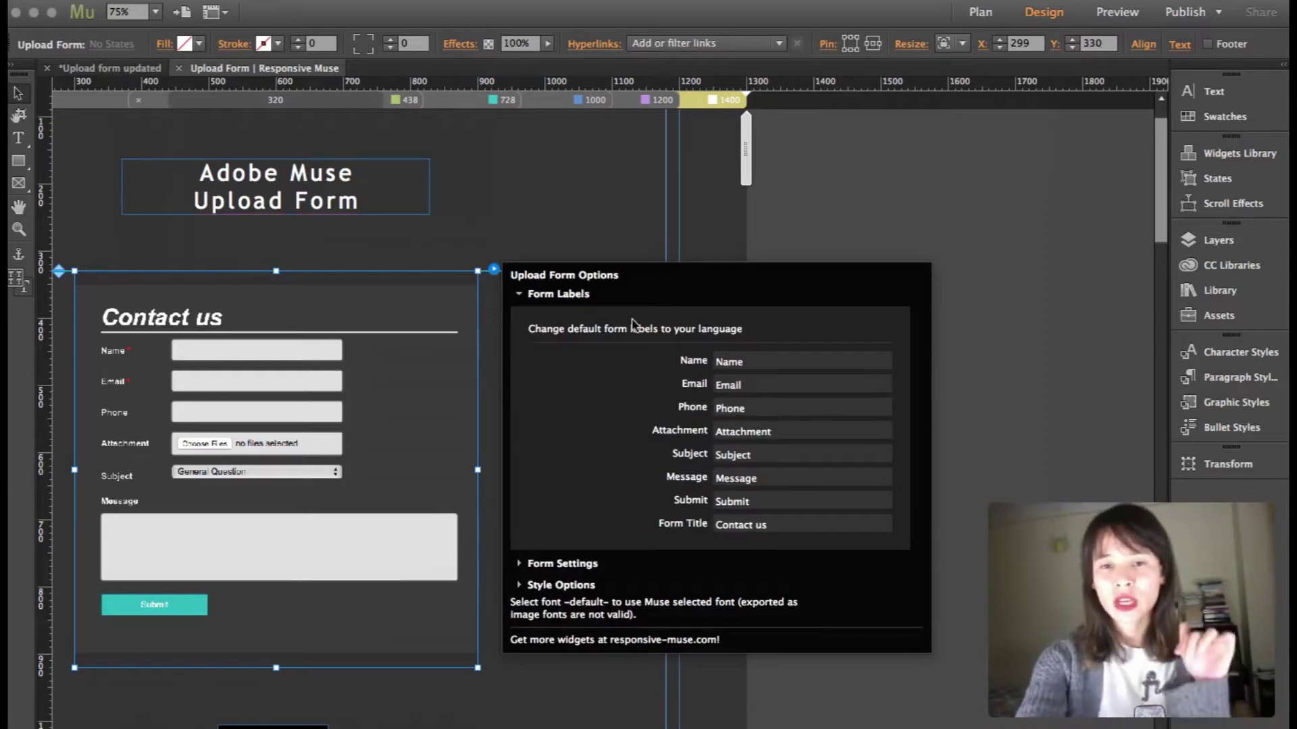
Show Form Settings: contactsec.php, send/from email, 'Thank you' message and five subjects
click(521, 296)
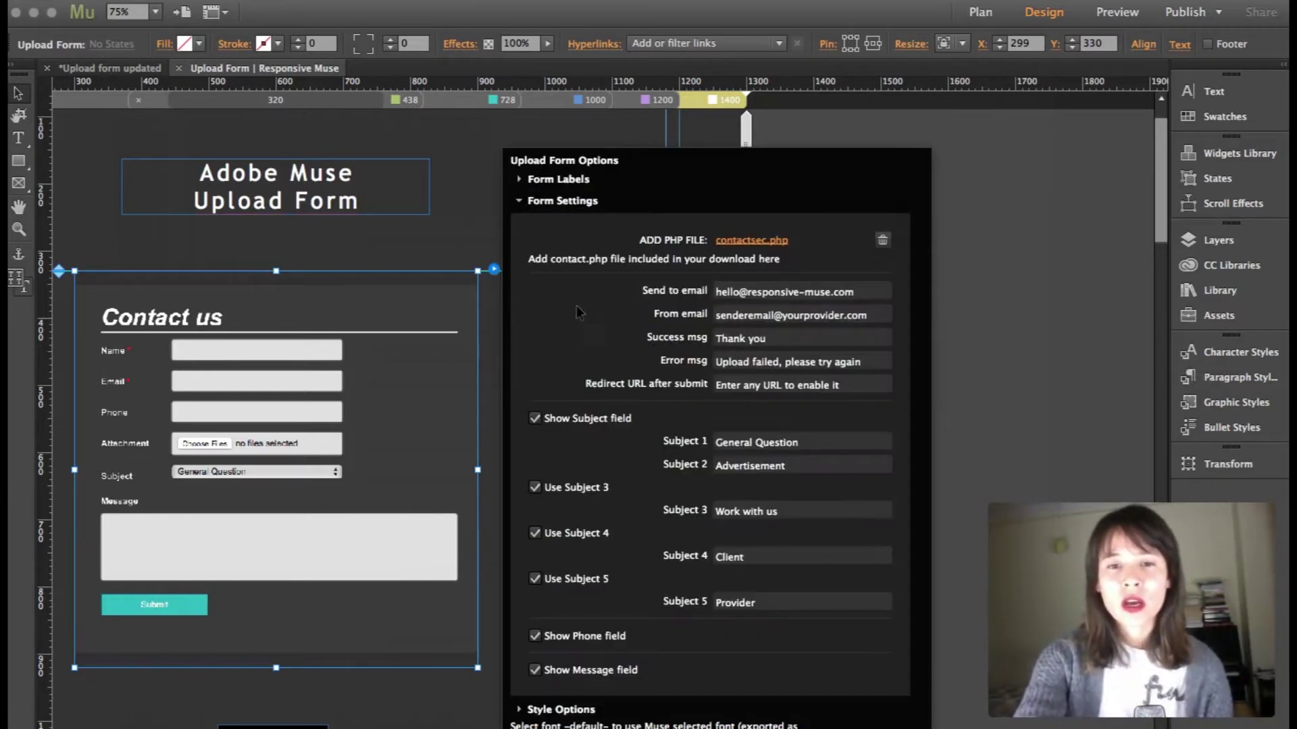
click(521, 316)
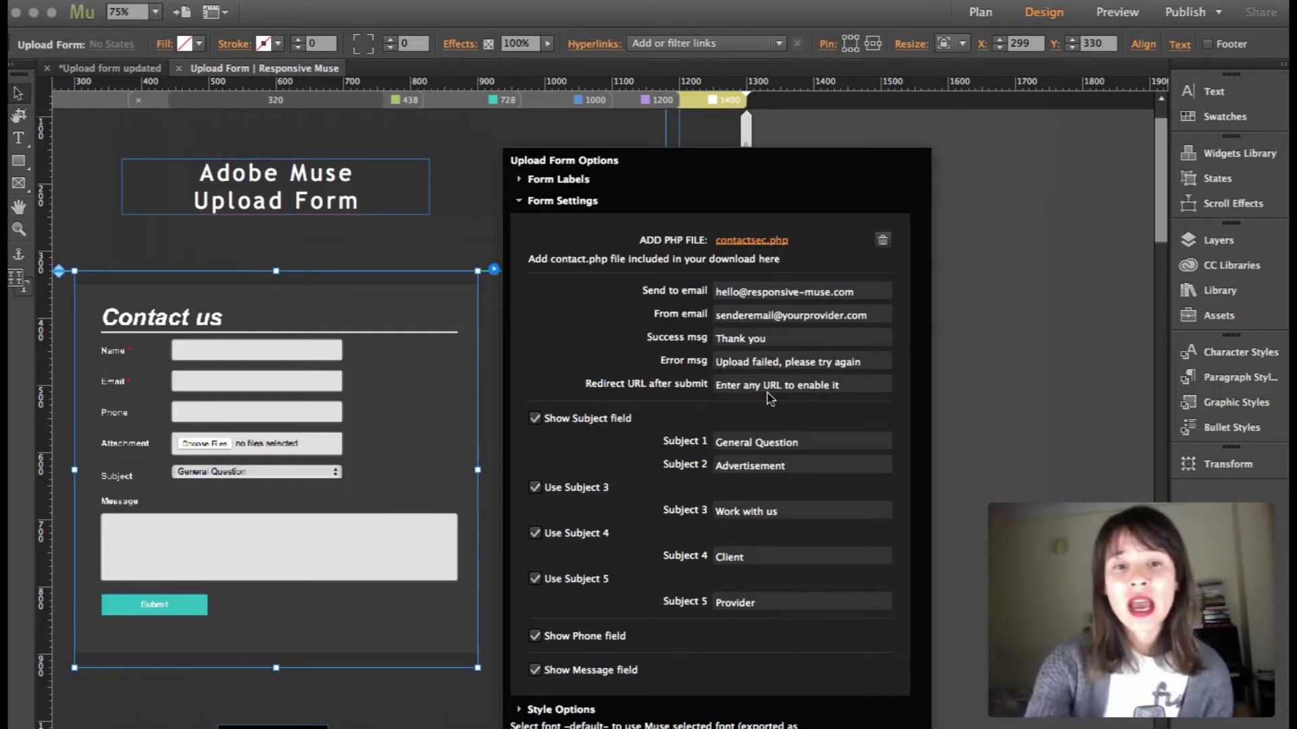
Show Style Options: max width 600 px, shadow 15, background opacity 0,3, title size 35
click(519, 201)
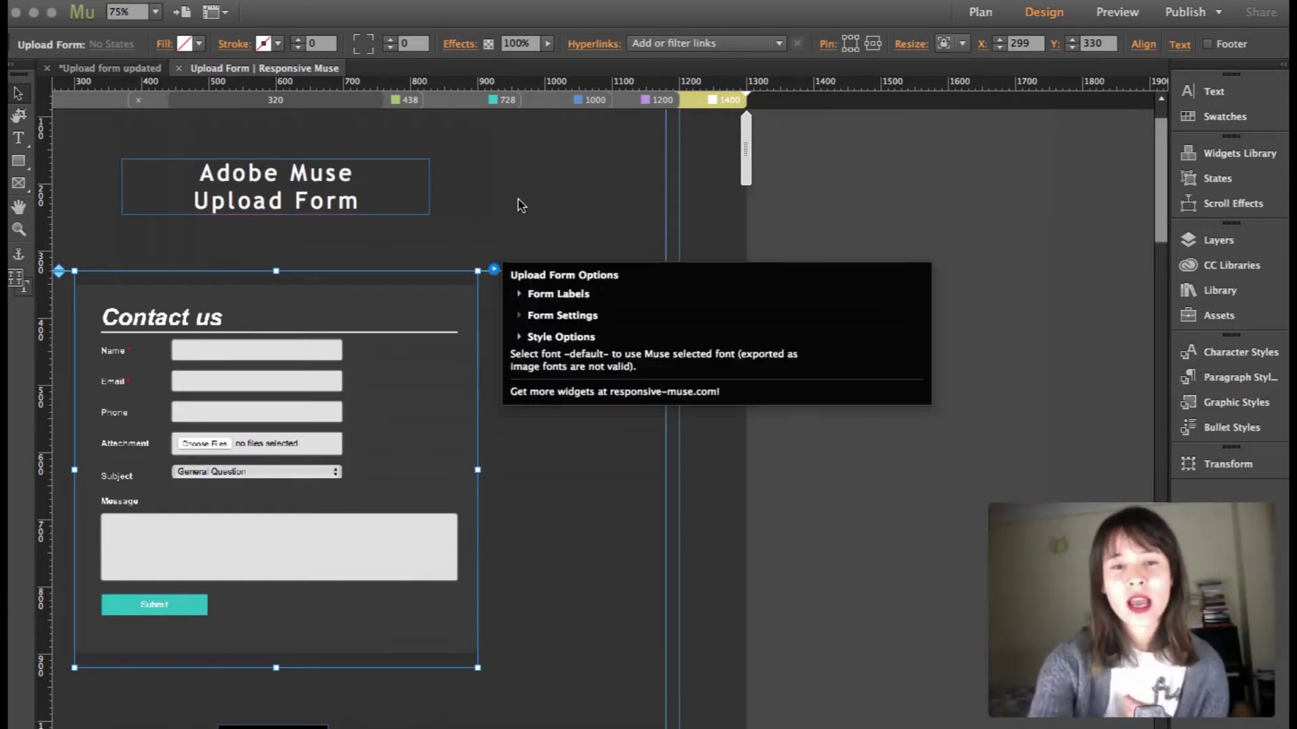
click(520, 337)
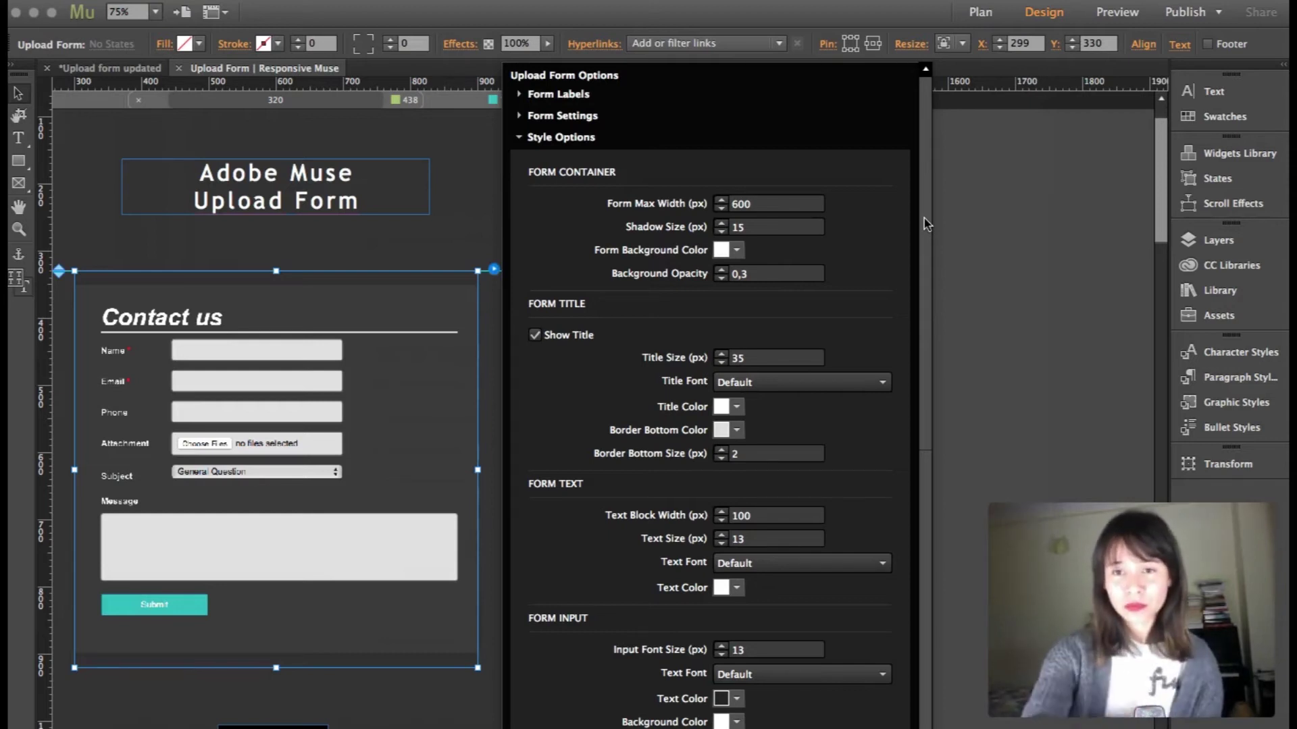
Review the form input styling: font size 13, opacity 0,9, border radius 3, 48% width
drag(926, 177, 902, 444)
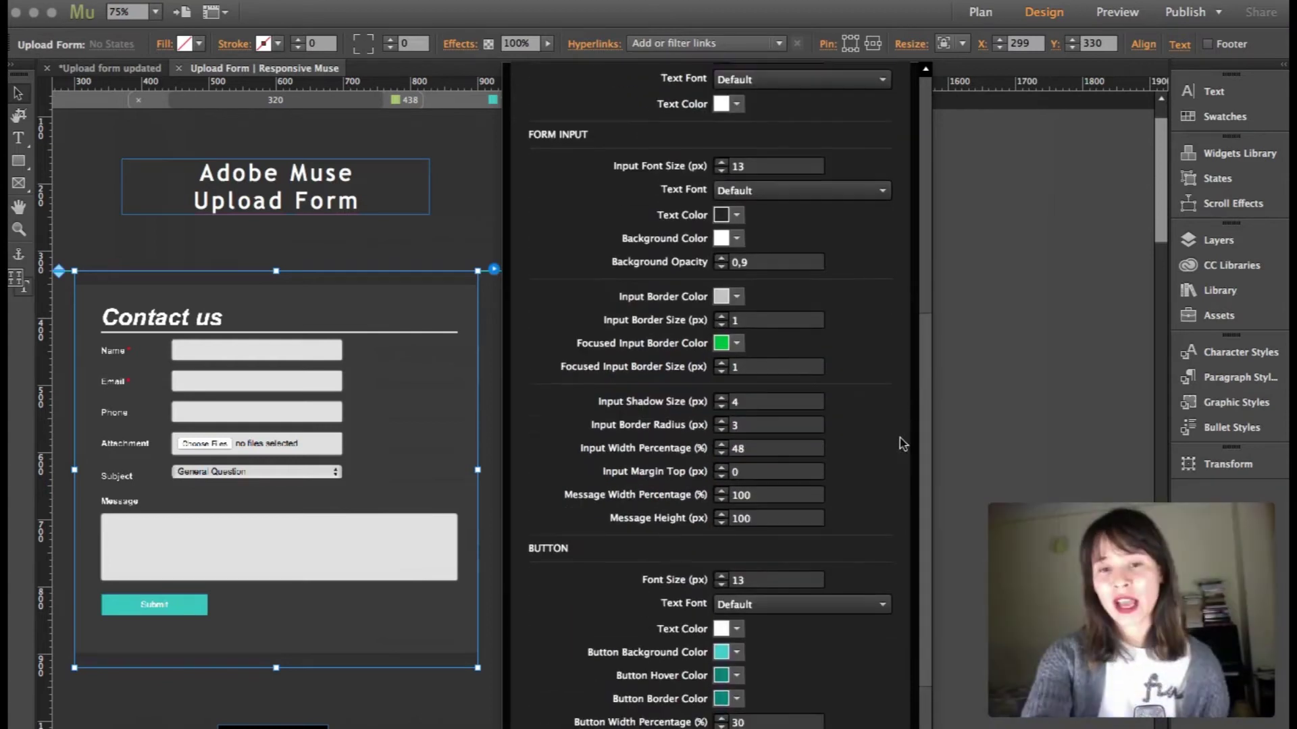
scroll(902, 444, down, 3)
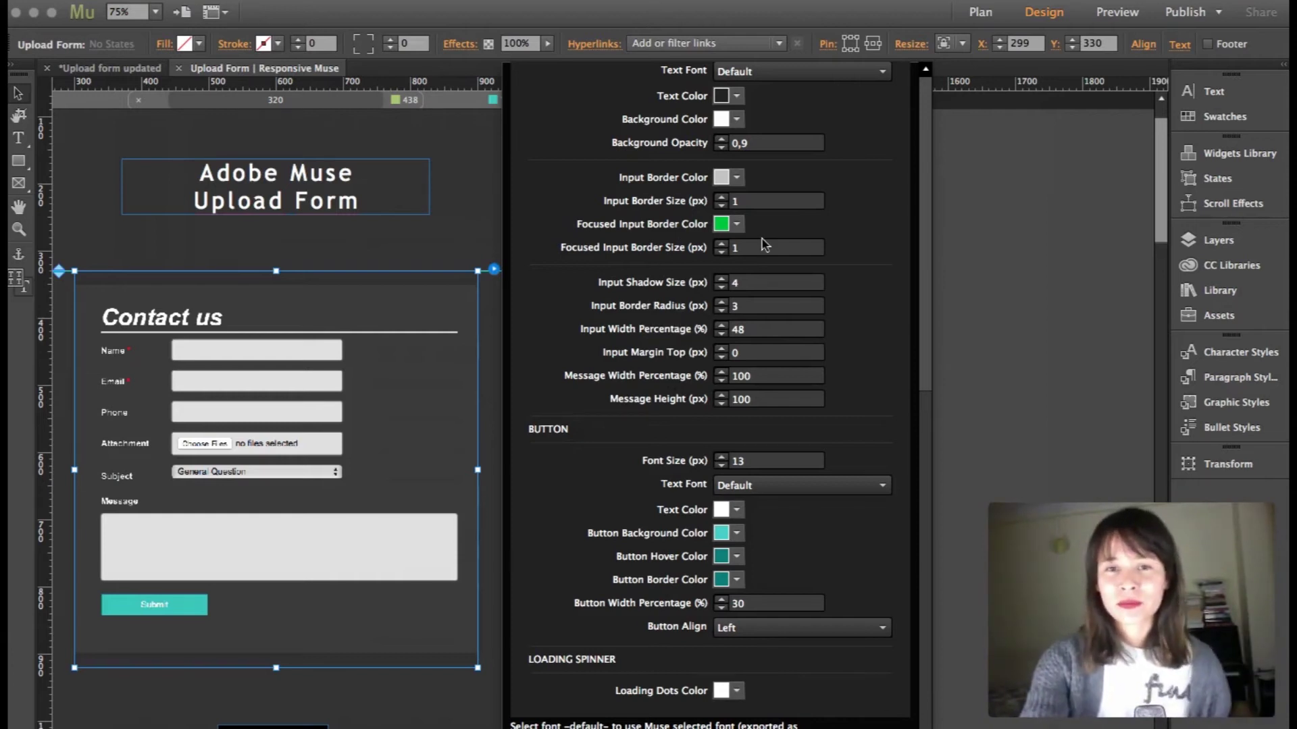
drag(929, 246, 932, 171)
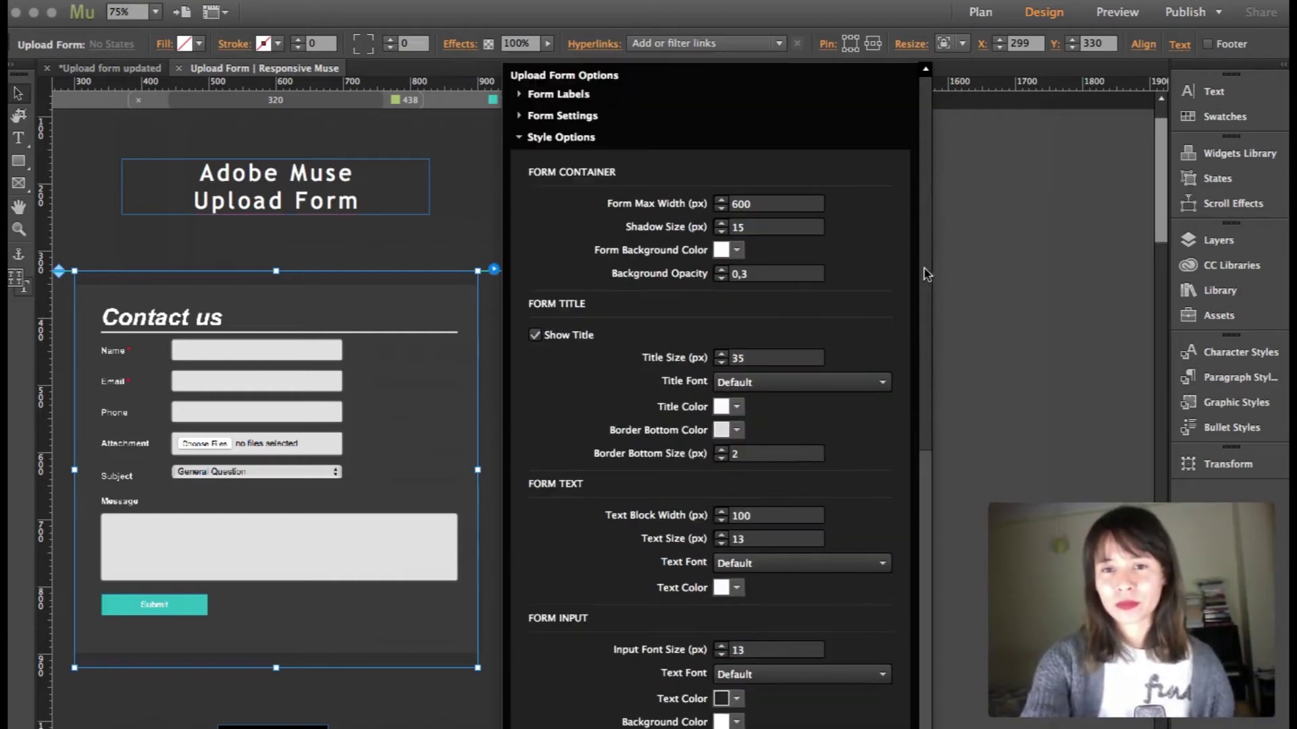
drag(926, 343, 919, 481)
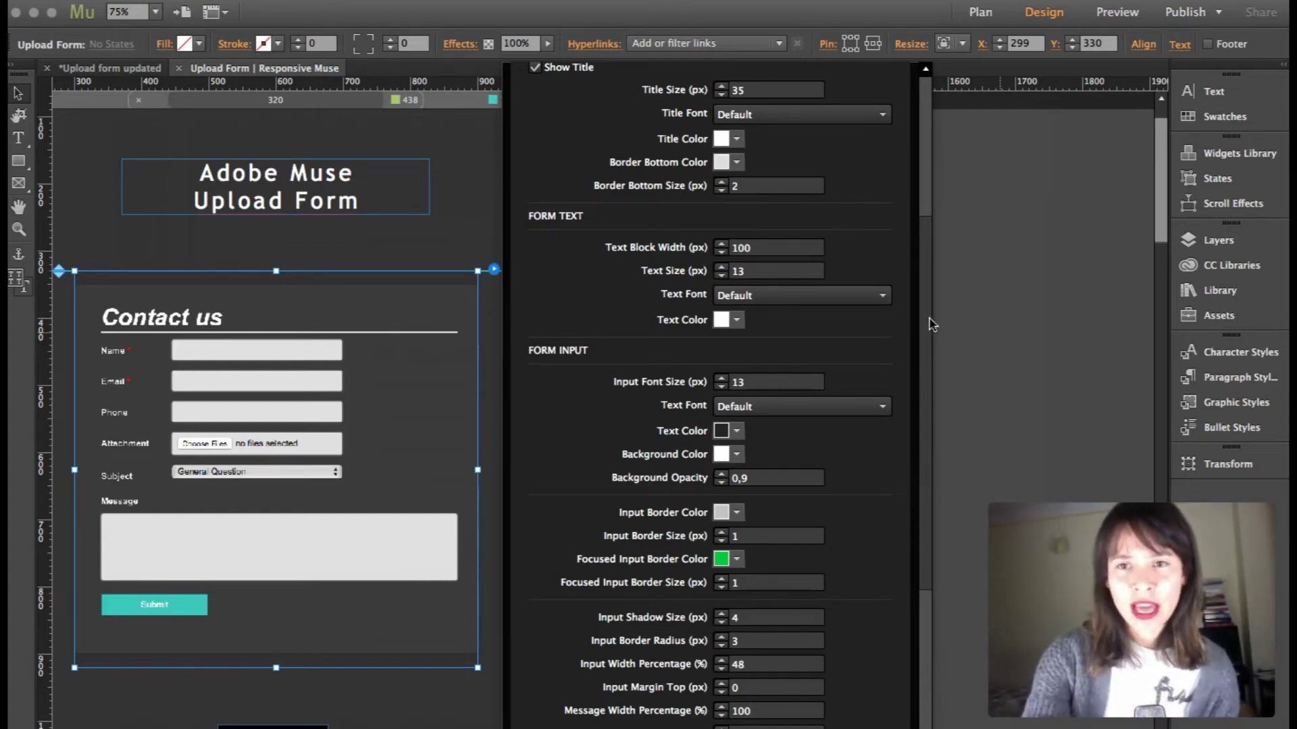
click(473, 192)
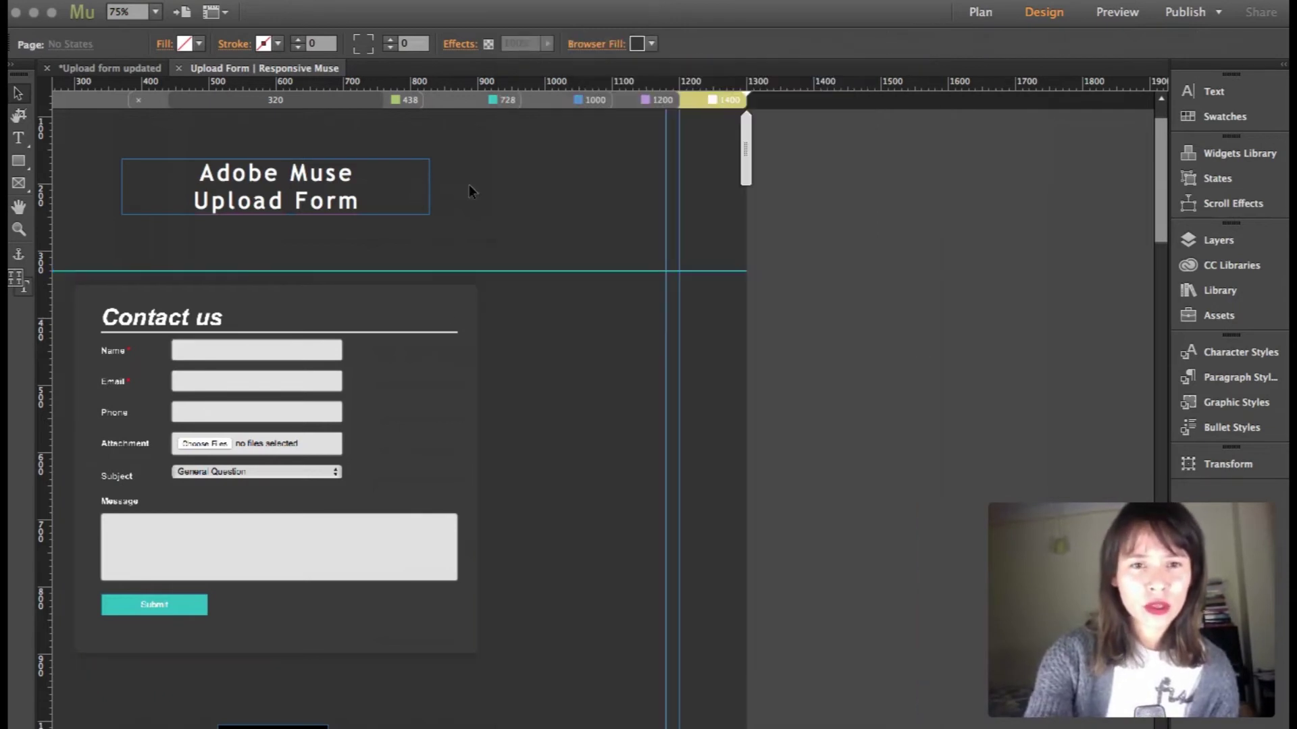
click(177, 722)
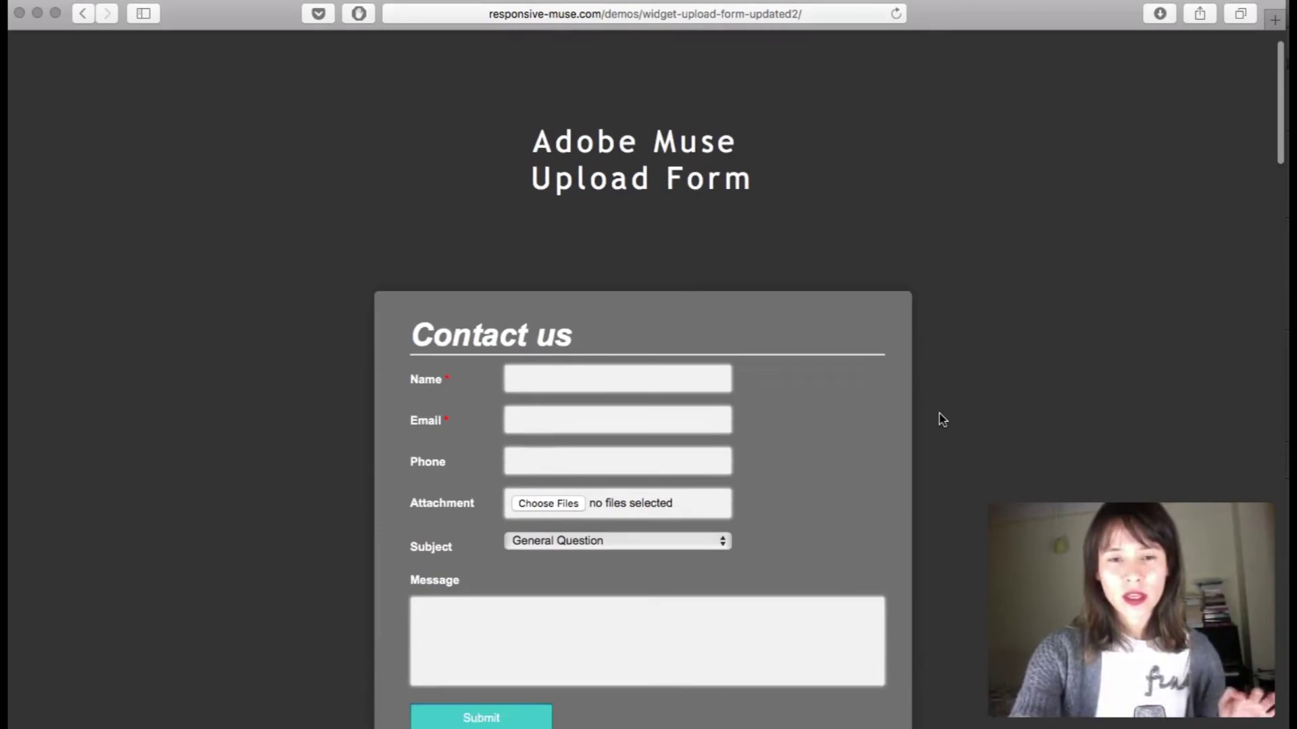
scroll(940, 418, down, 3)
scroll(941, 417, up, 2)
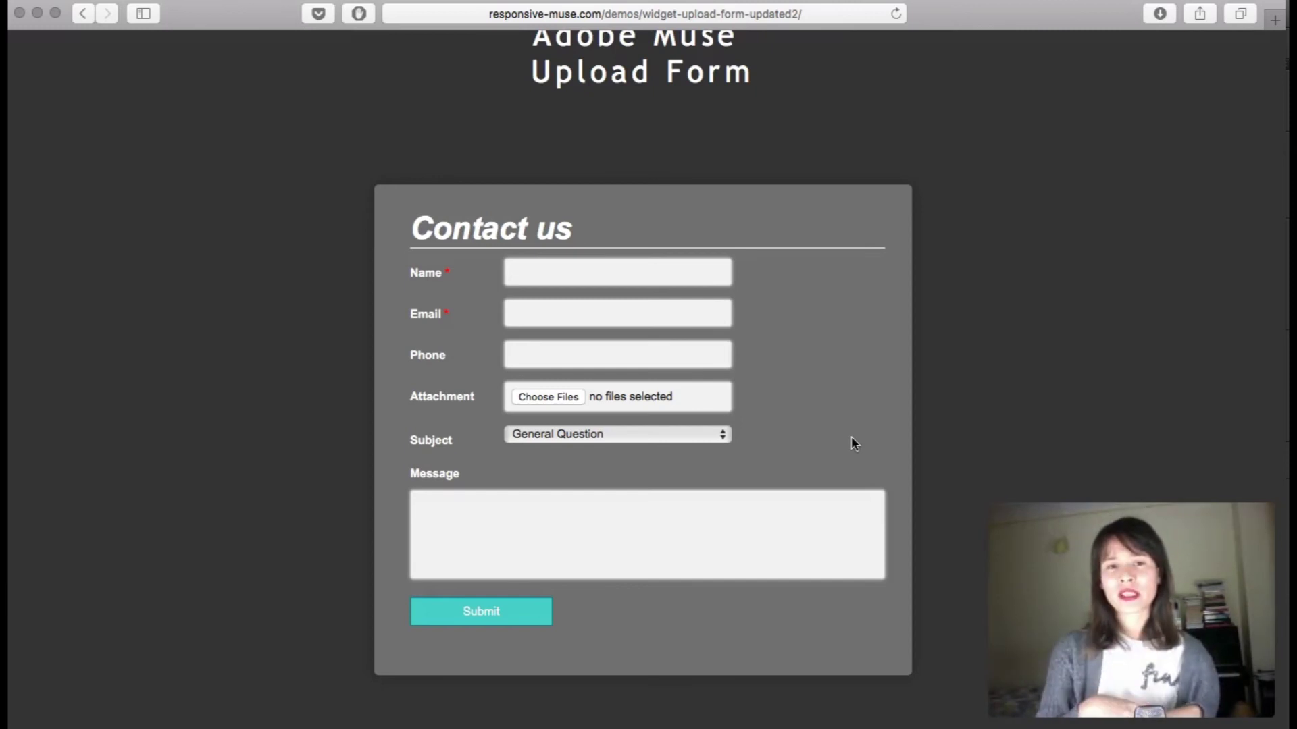
Back in Muse, reopen the Upload Form widget's options to show its Form Settings
click(915, 713)
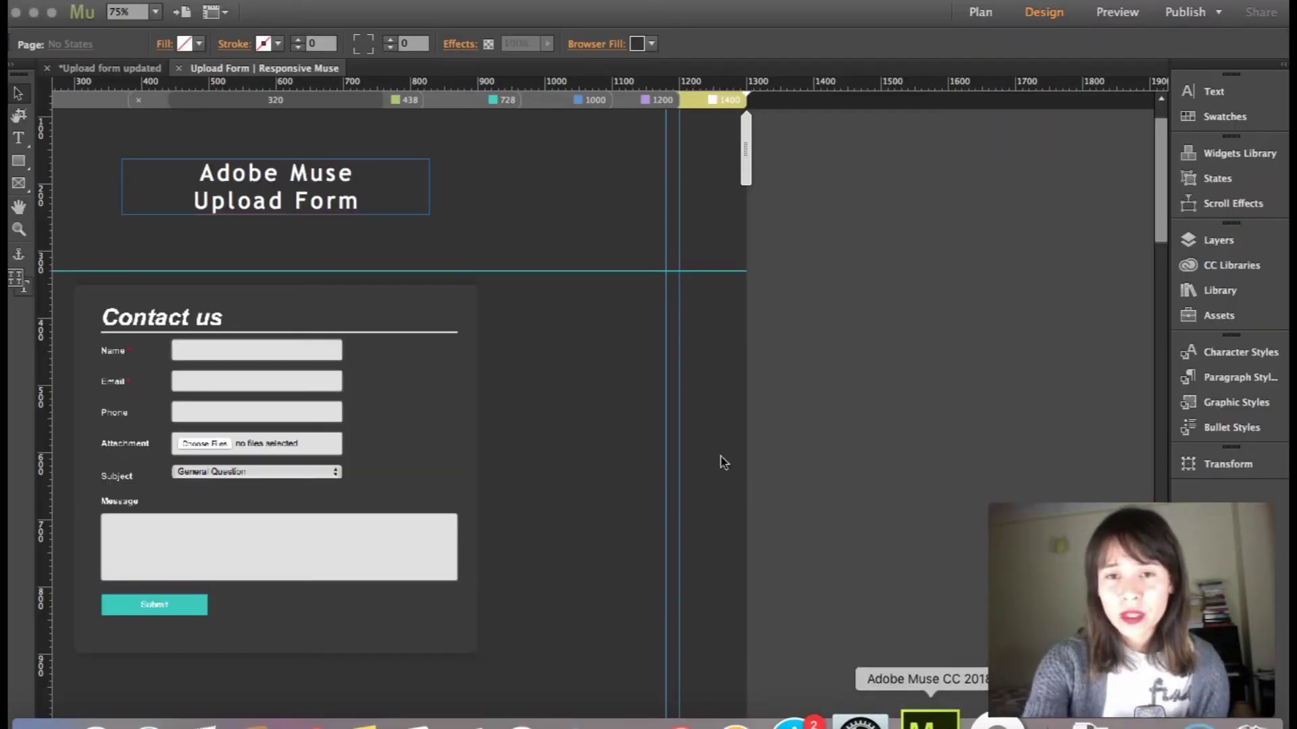
click(363, 334)
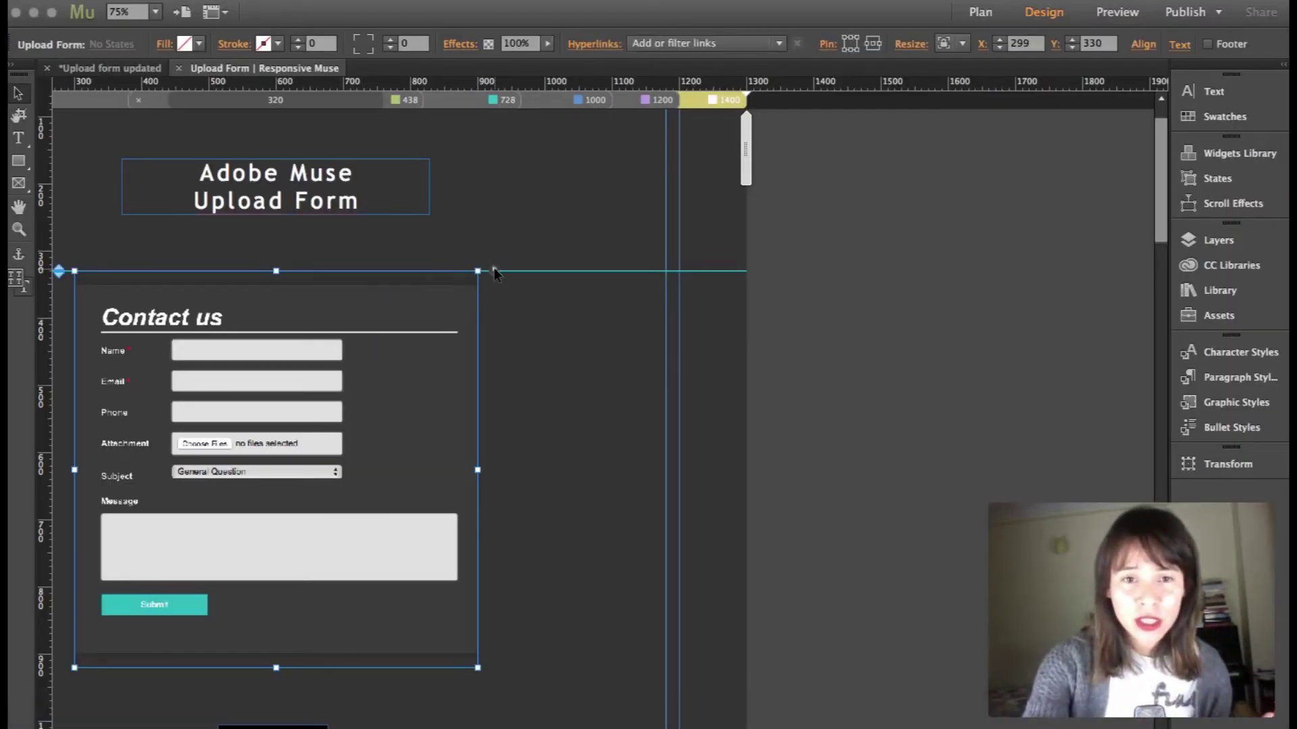
click(494, 270)
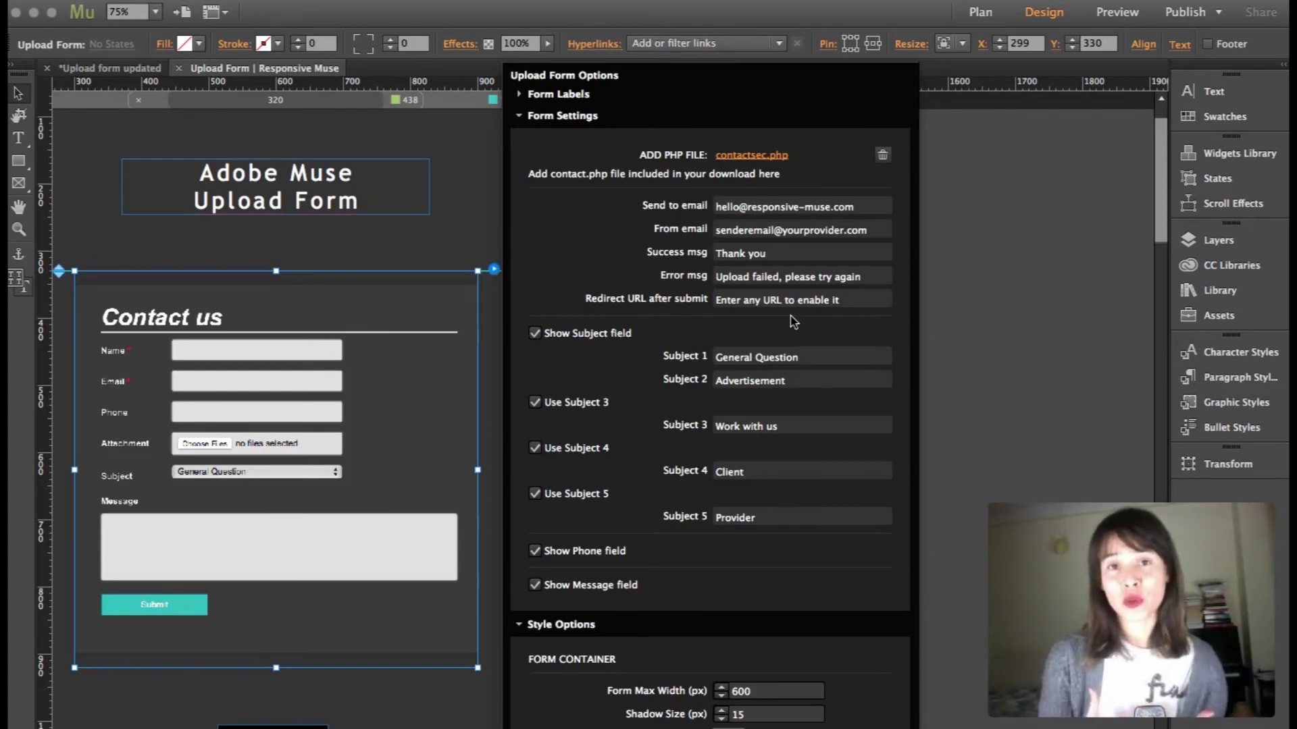
On the live demo form in Safari, enter the sender's name and e-mail address
click(177, 719)
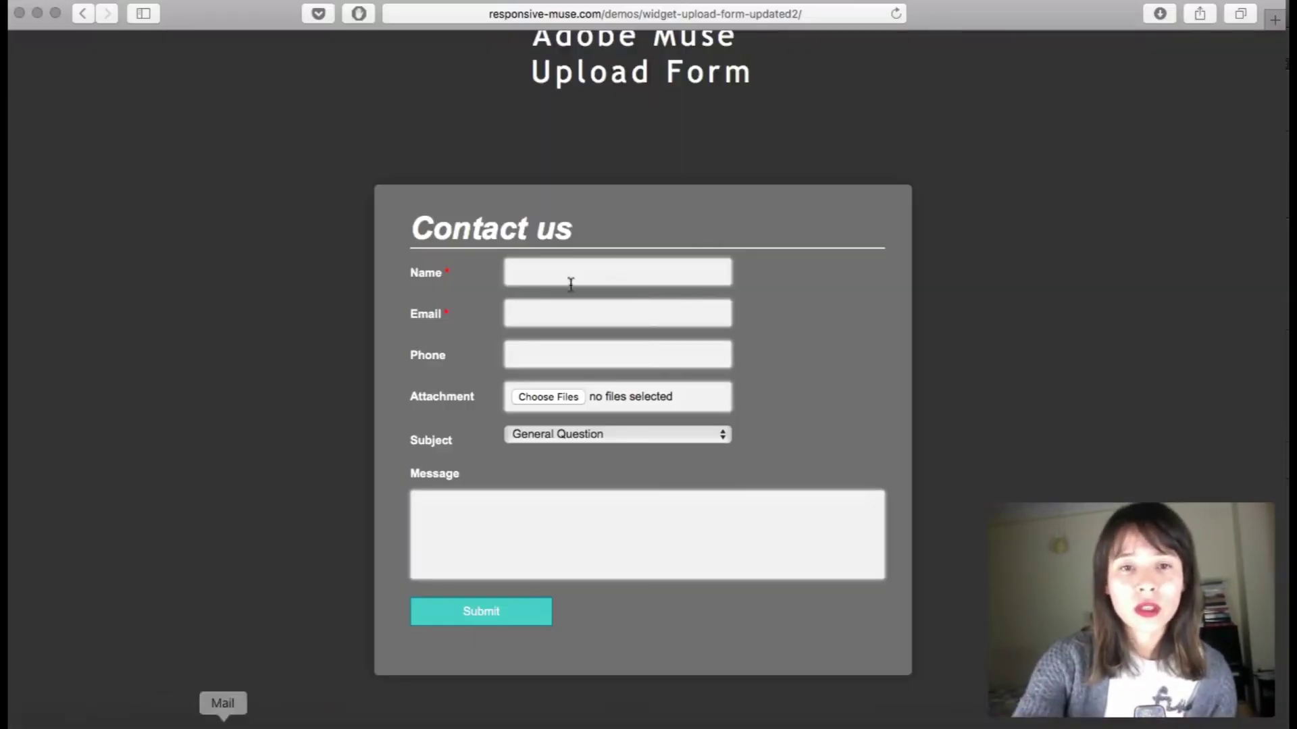
click(581, 273)
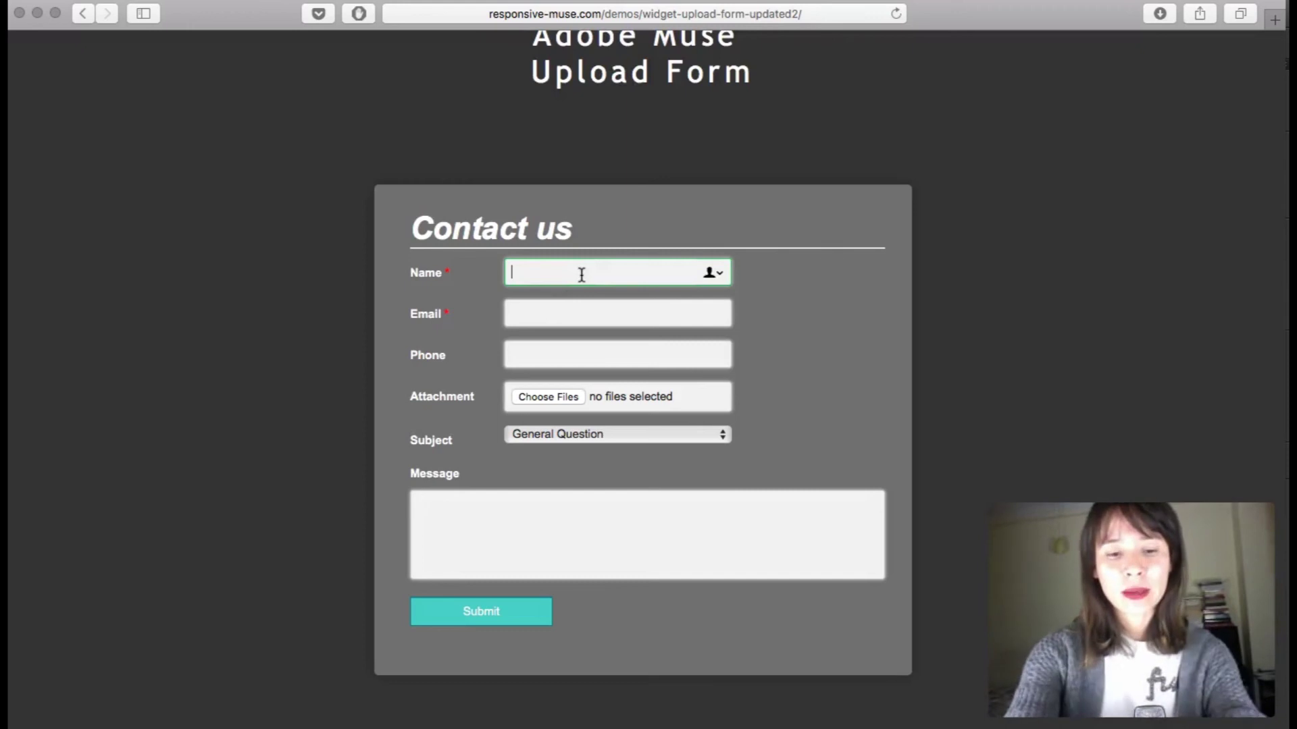
text(Bea)
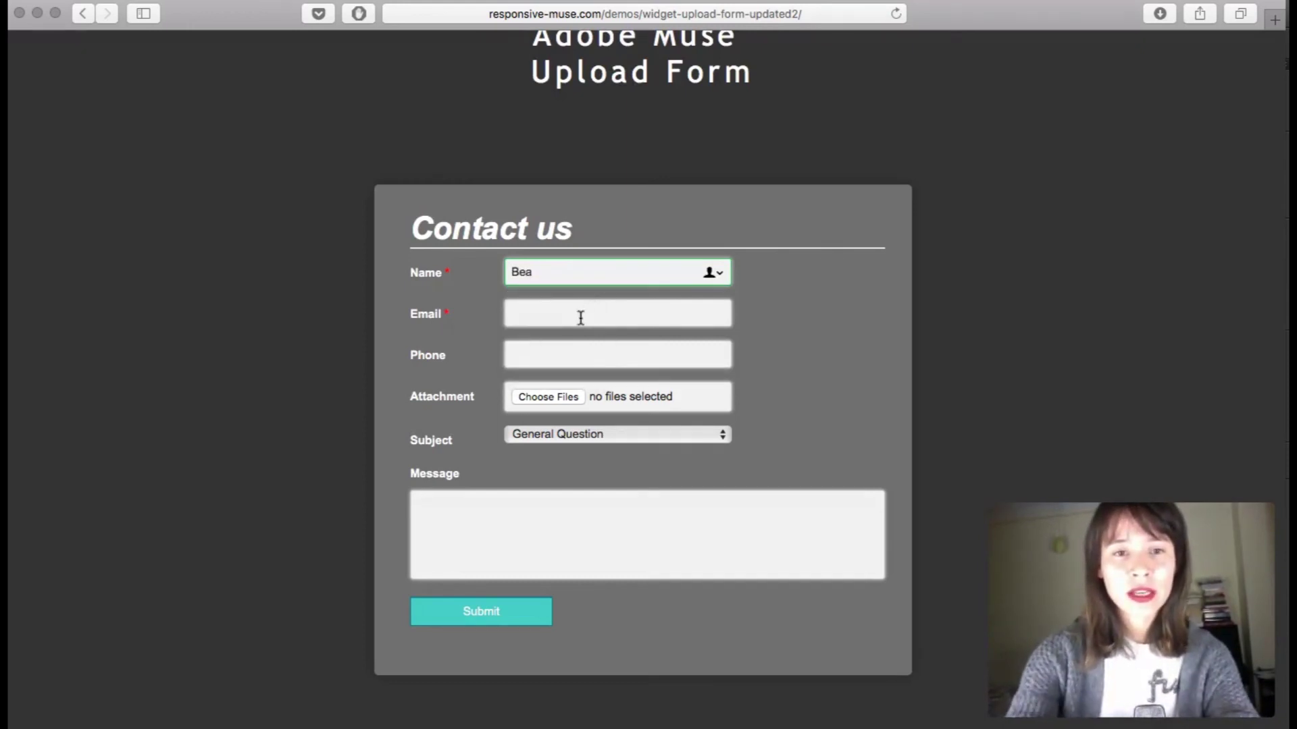
click(581, 317)
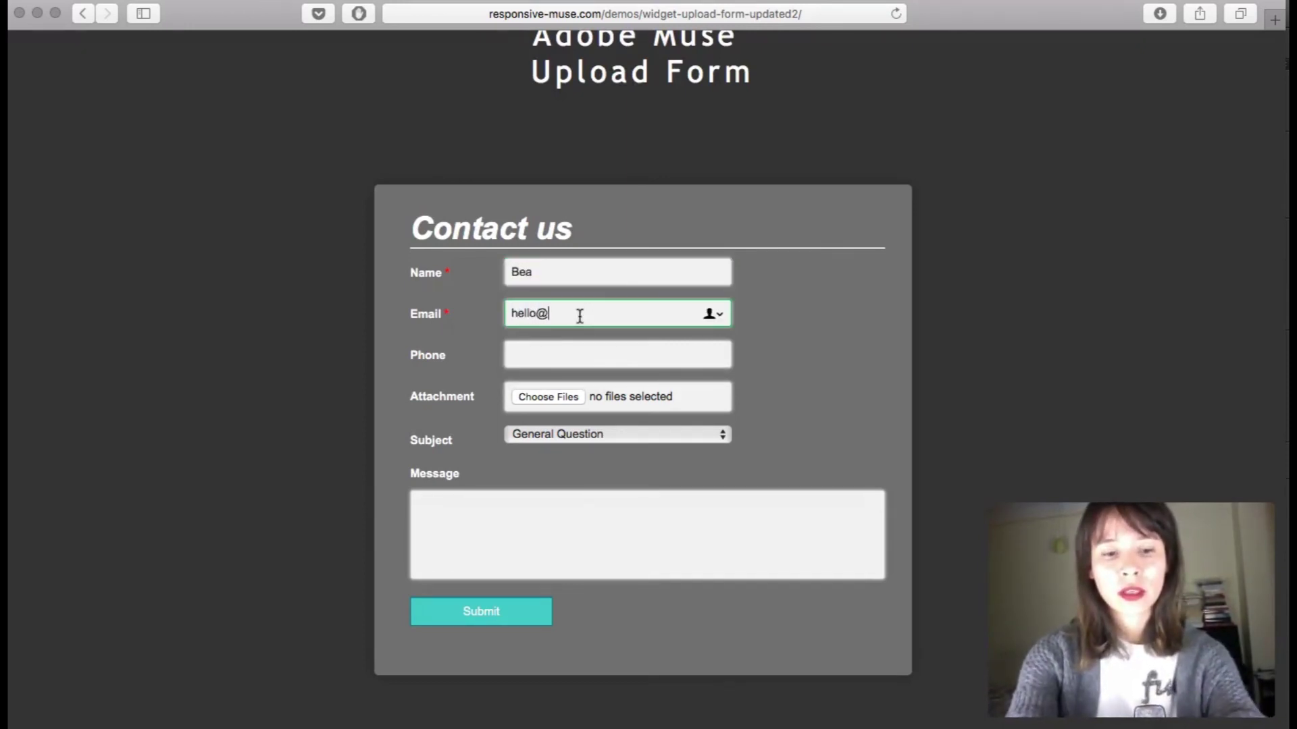
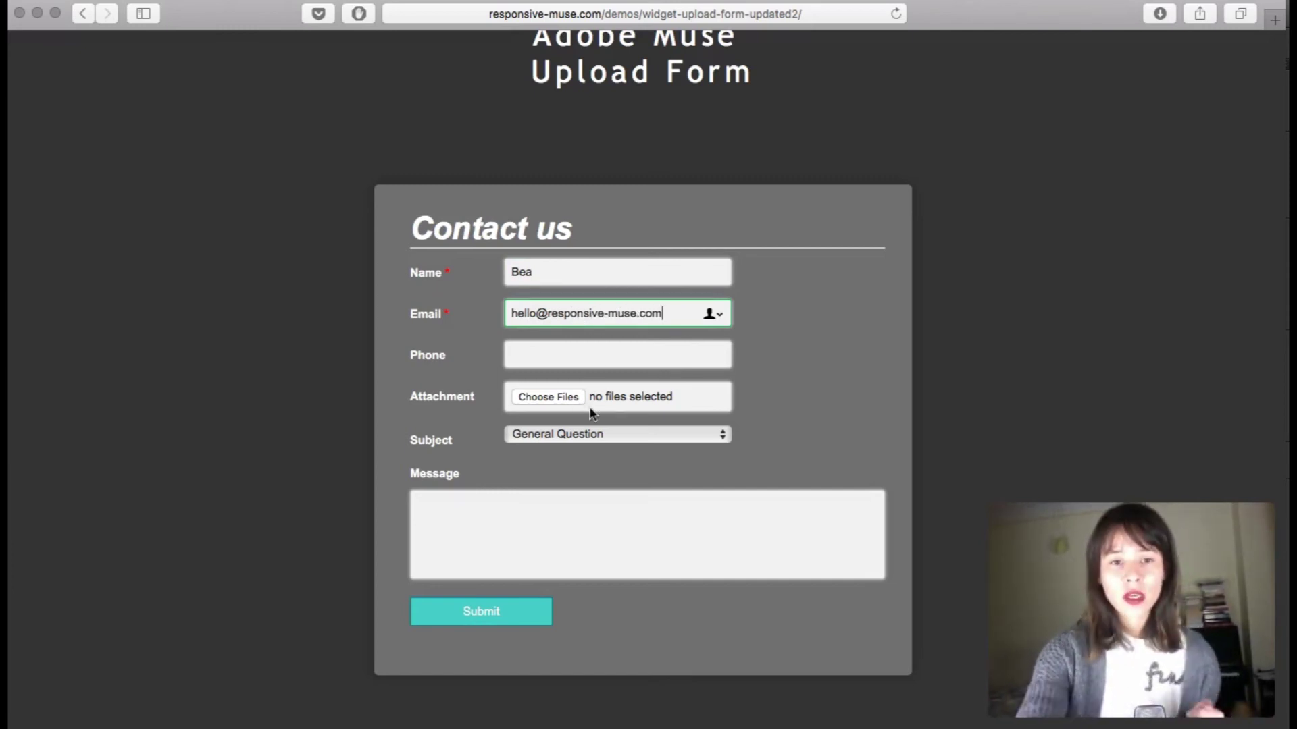
Attach all three jpg photos from the slideshow folder, including breather-176228.jpg and breather-187939.jpg
click(565, 399)
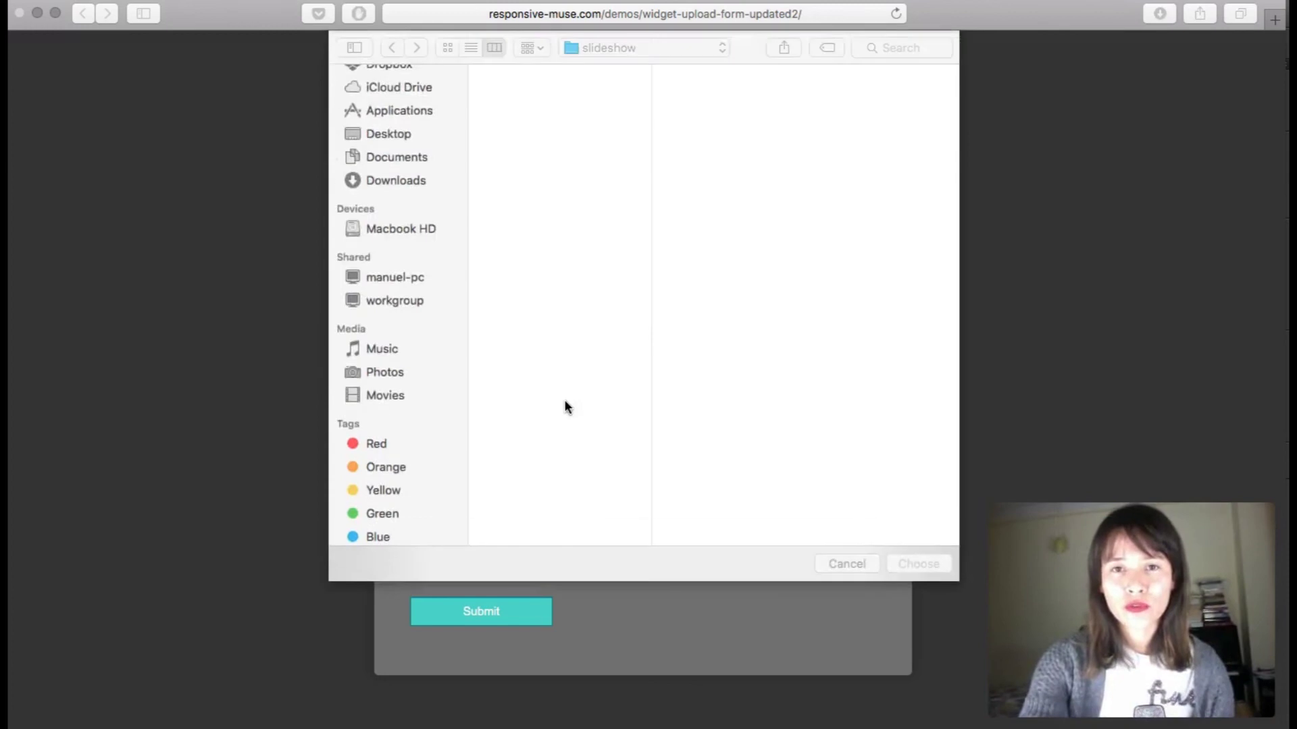
click(527, 97)
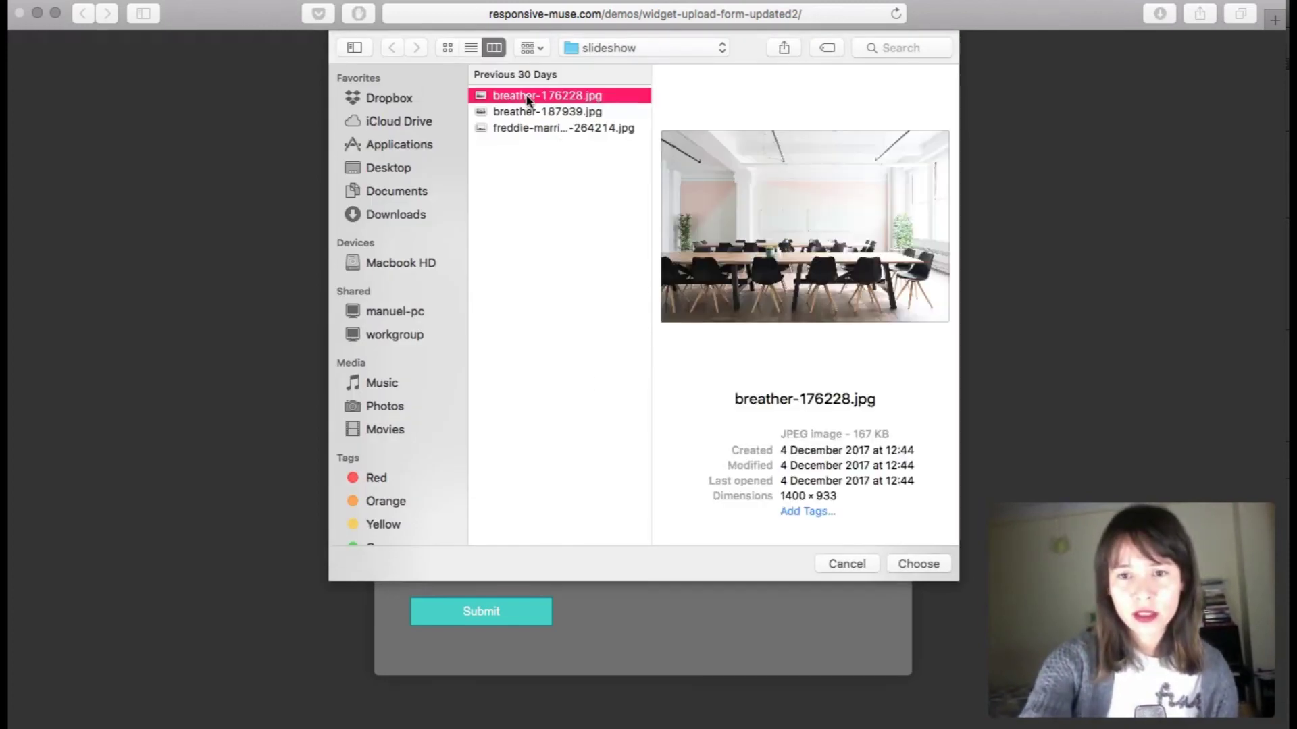
double_click(525, 95)
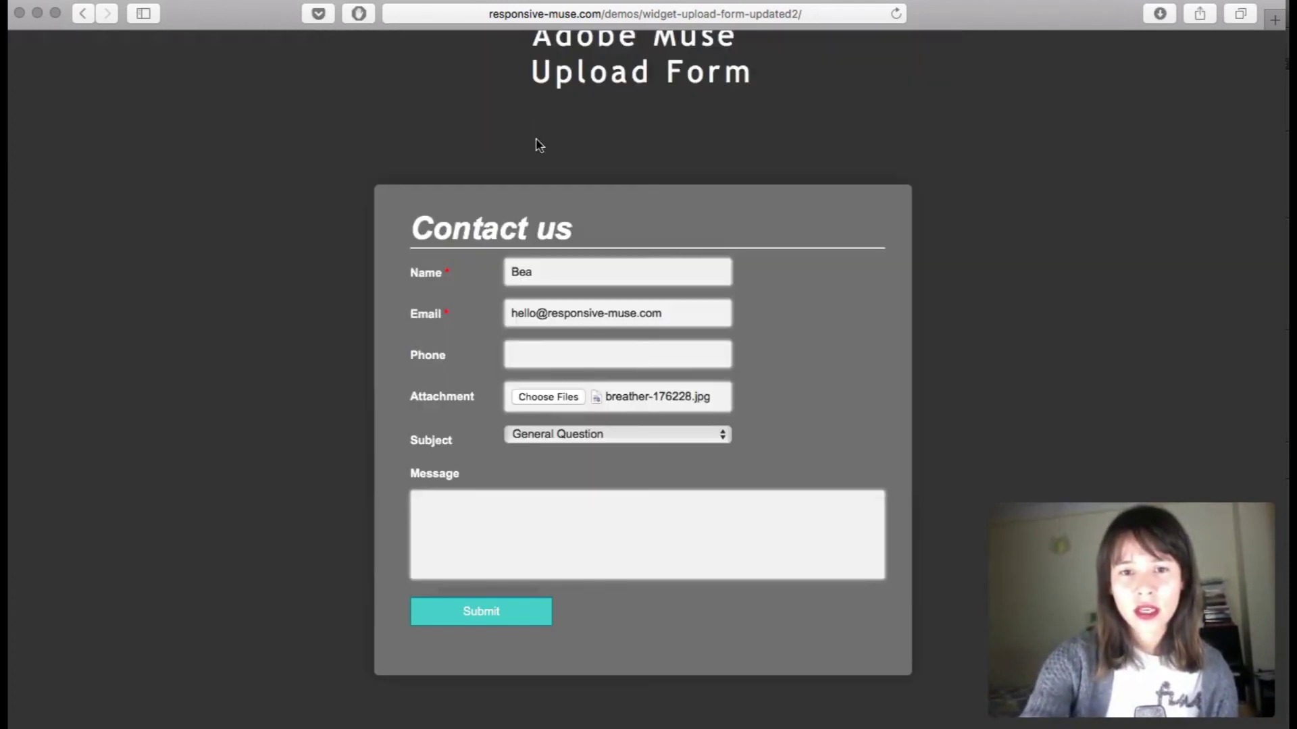
click(566, 399)
click(538, 113)
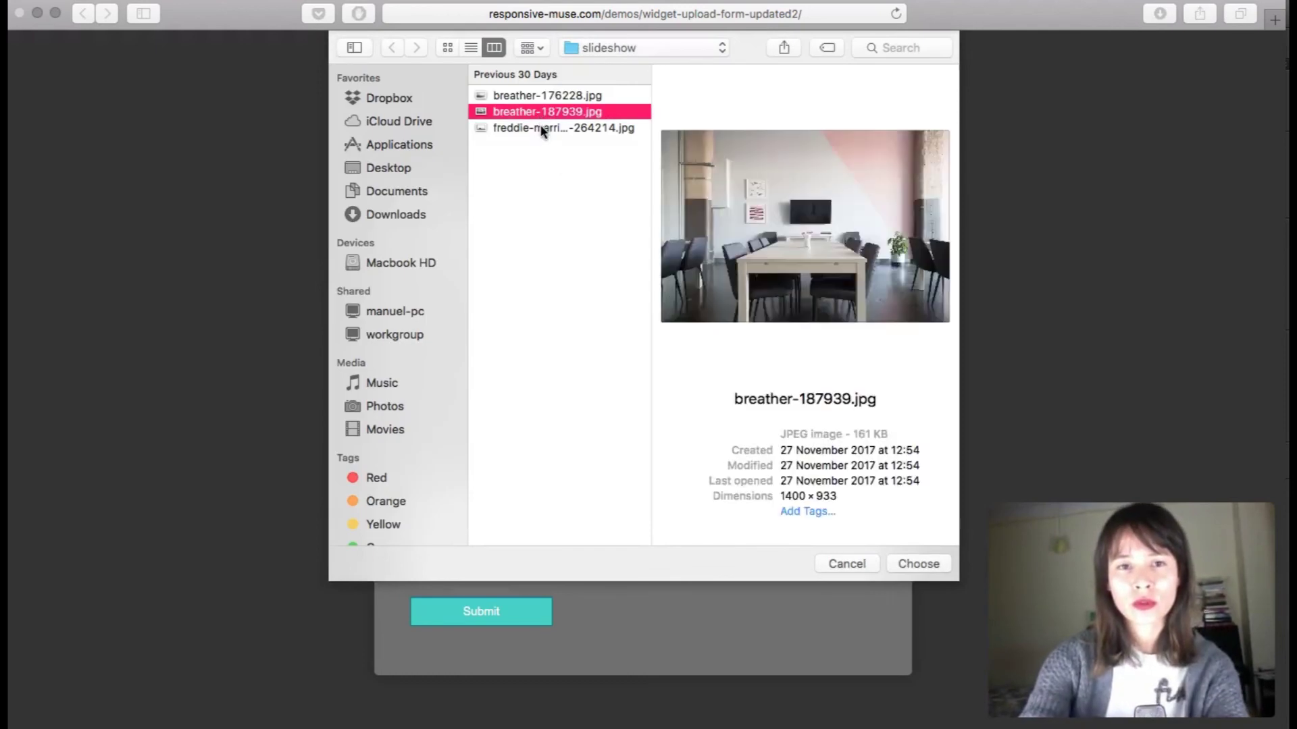
shift+click(540, 127)
key(Return)
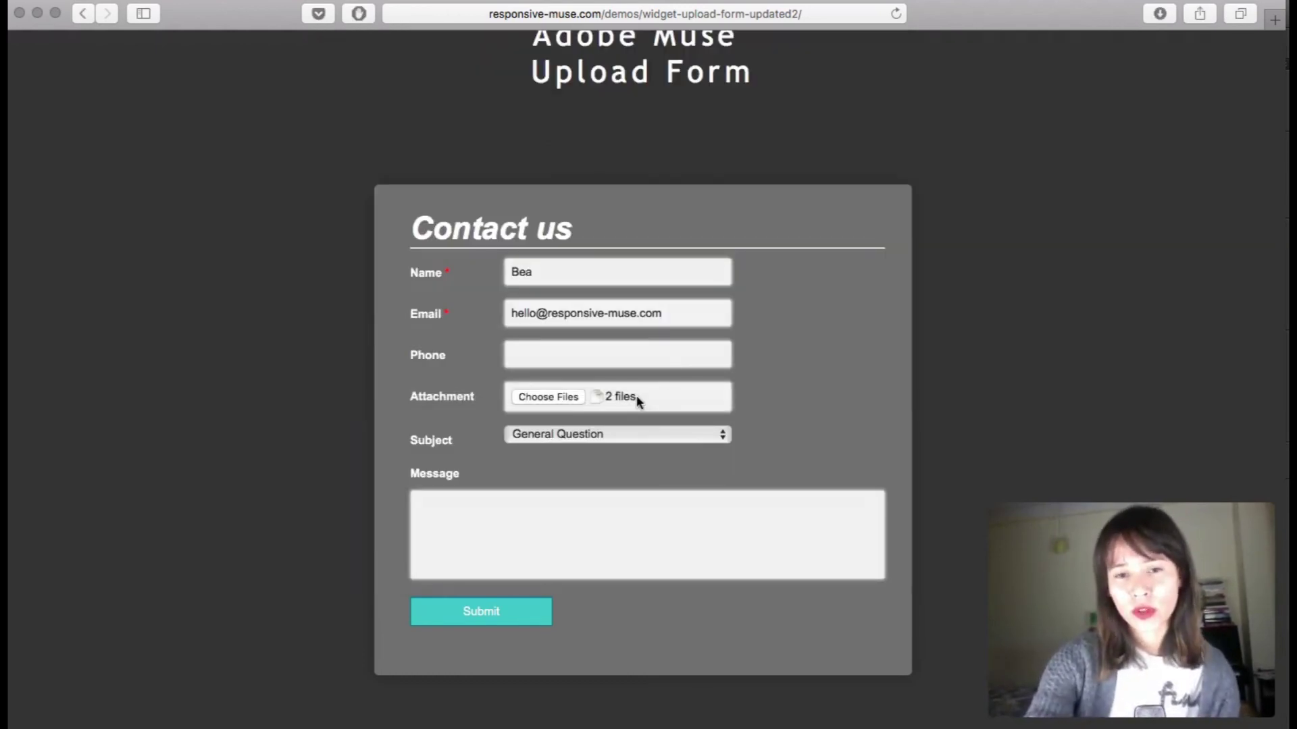
click(568, 399)
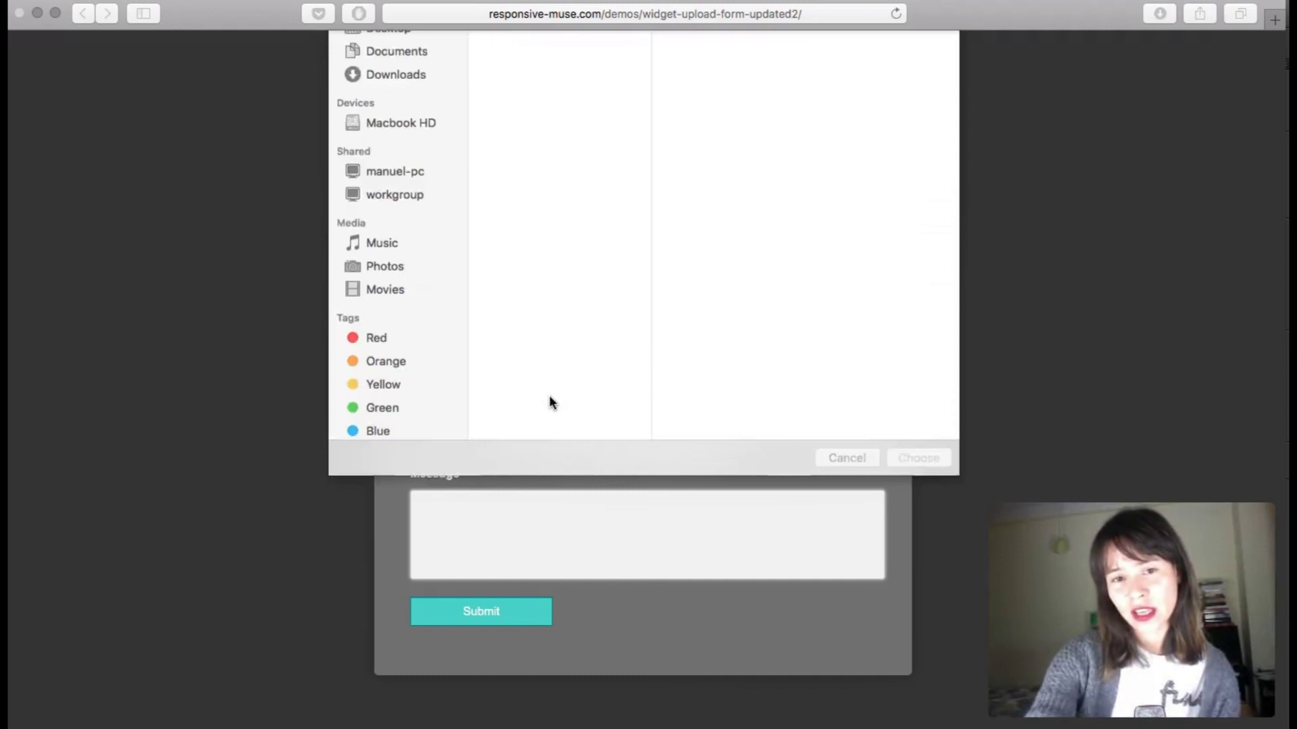
key(Down)
shift+click(537, 127)
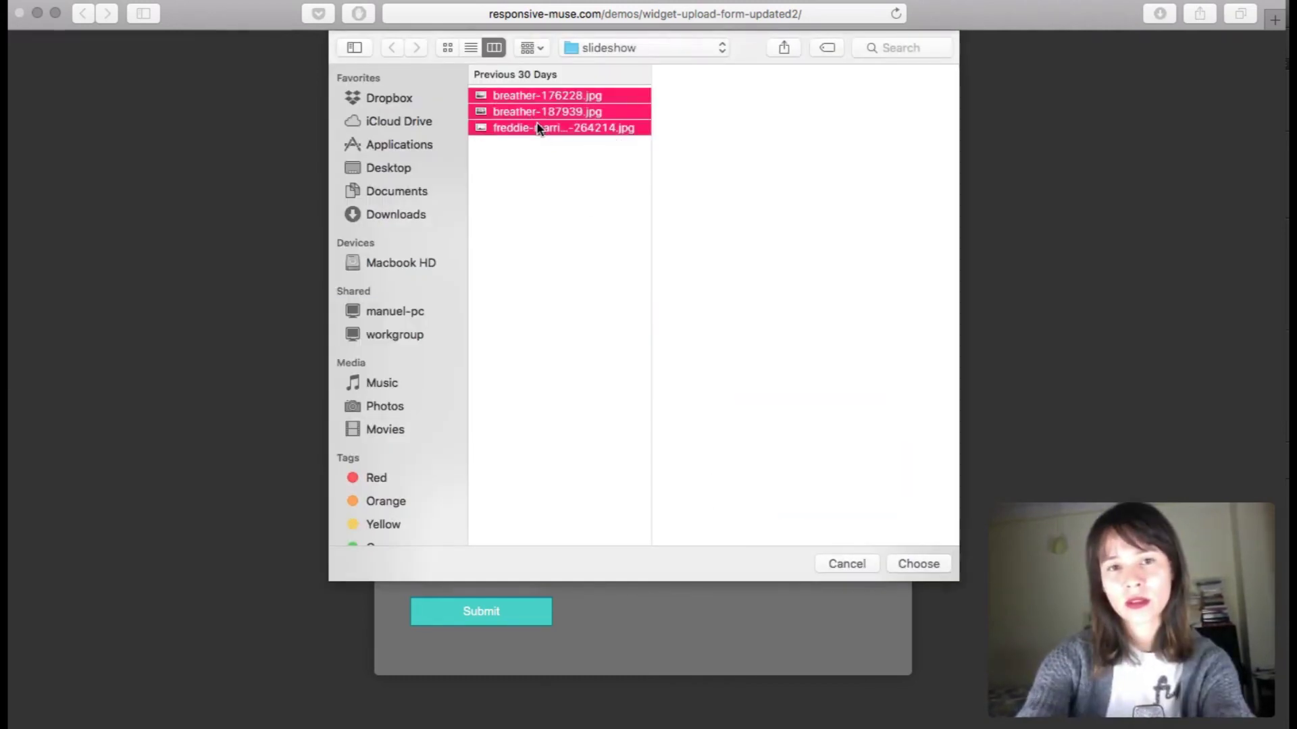
key(Return)
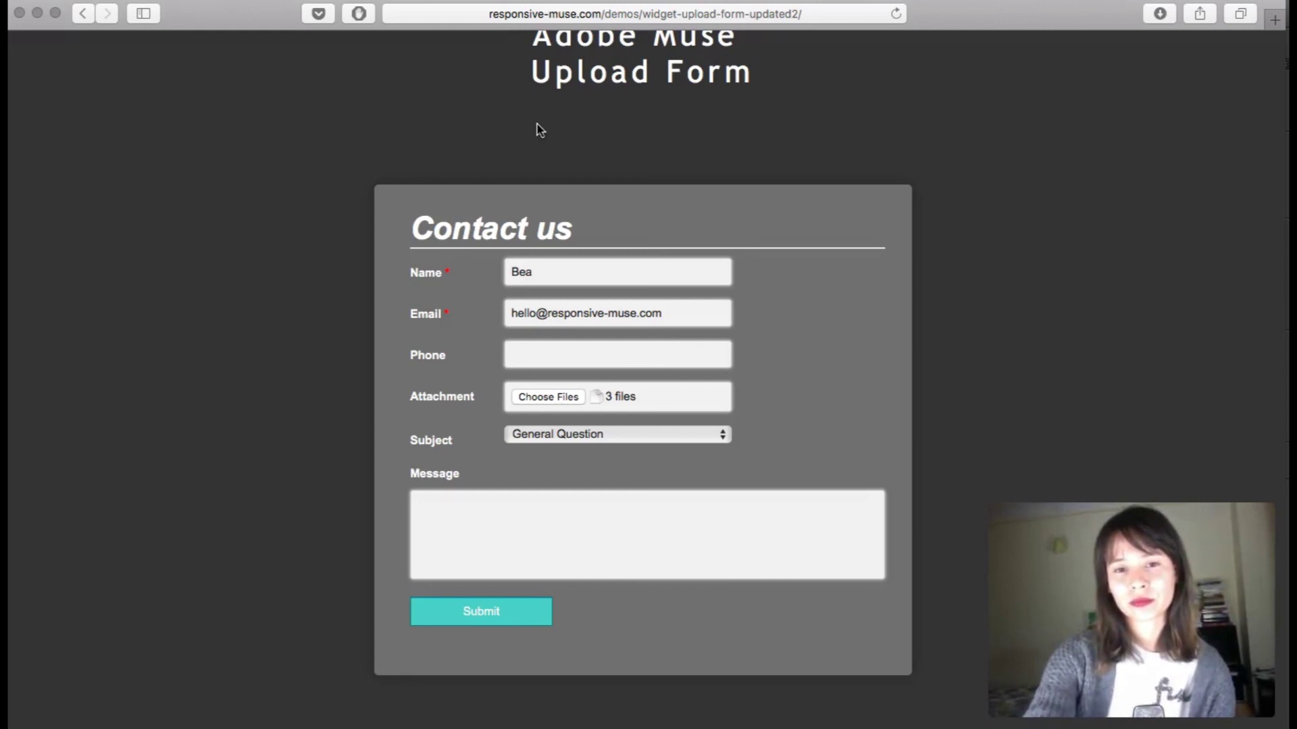
Write the message 'HELLO HELLO' and submit the form with its attachments
click(617, 495)
text(HOL)
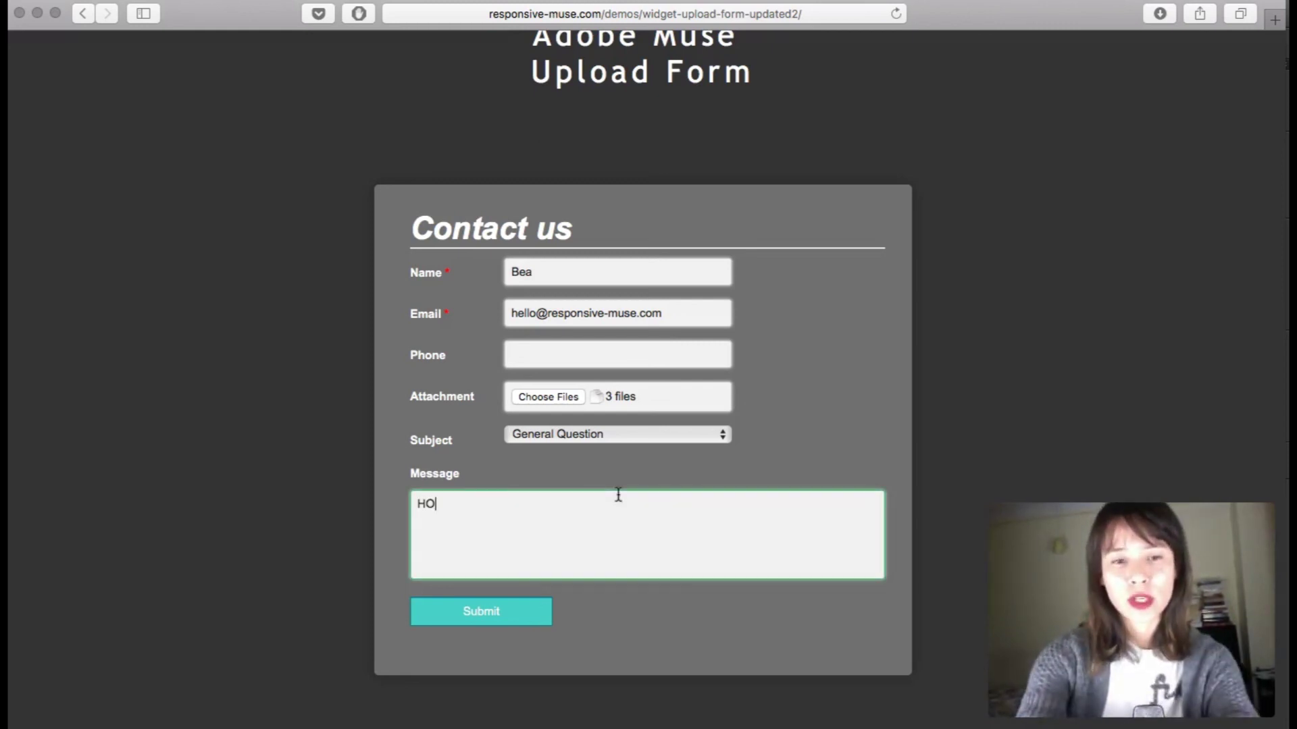
key(BackSpace)
key(BackSpace)
text(ELLO HELLO)
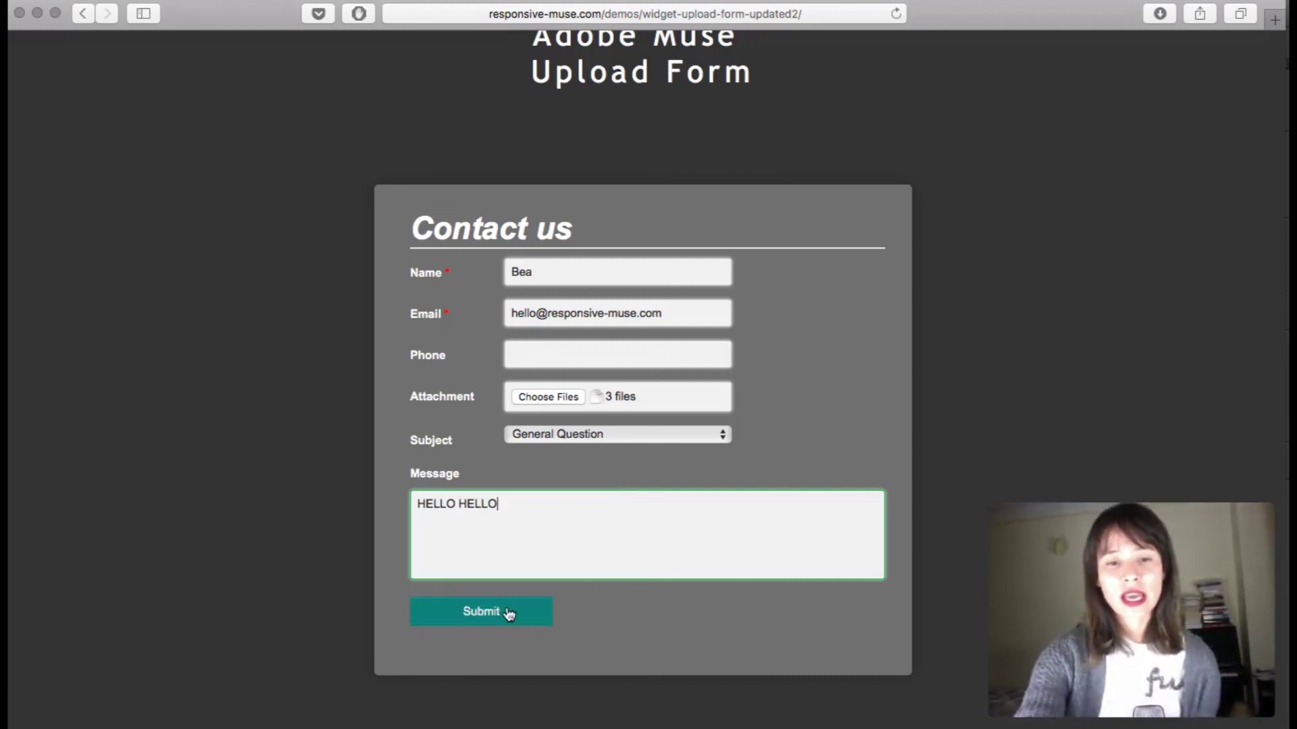
scroll(957, 454, down, 2)
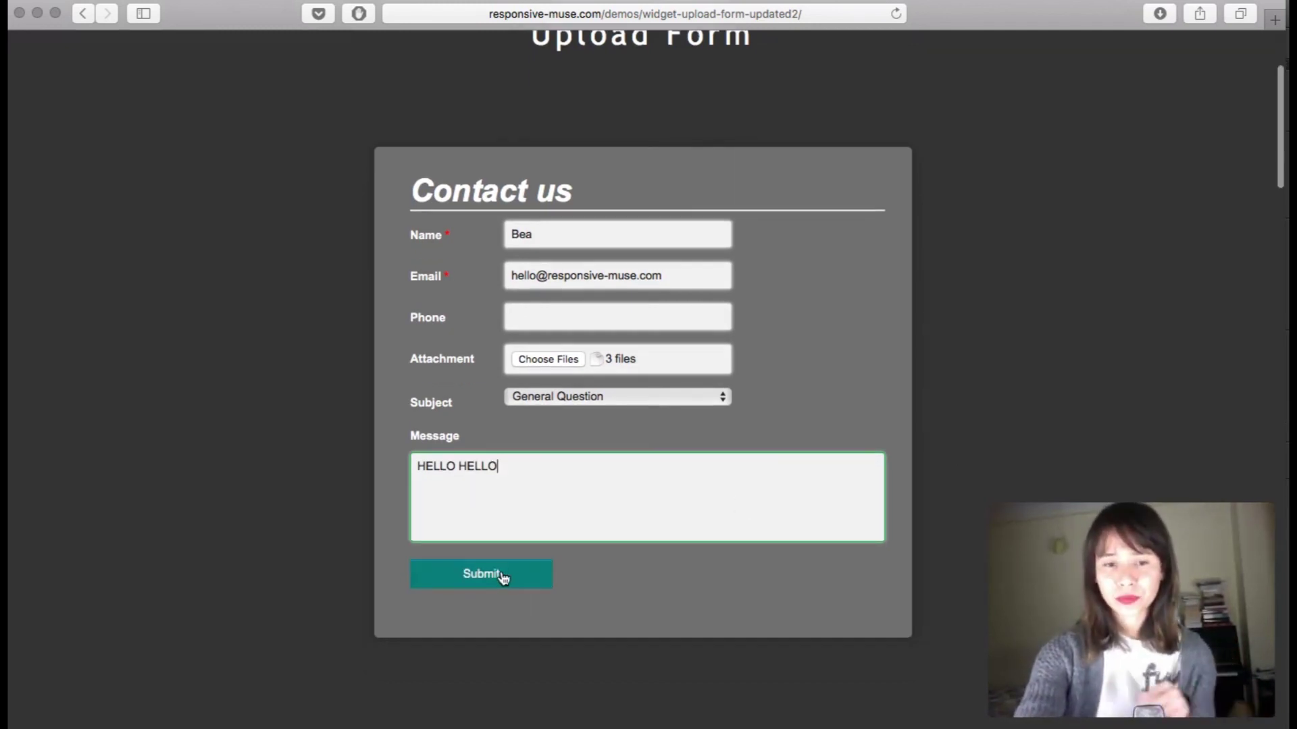
click(516, 580)
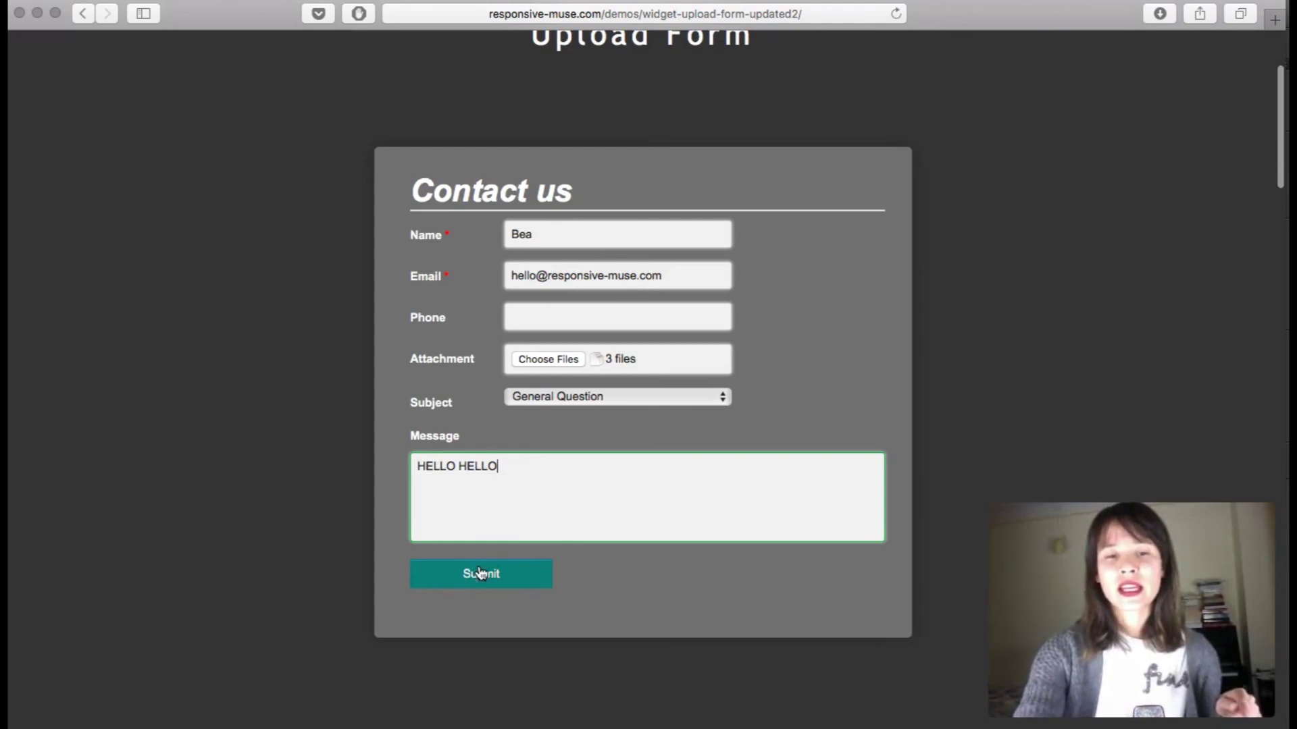
click(490, 580)
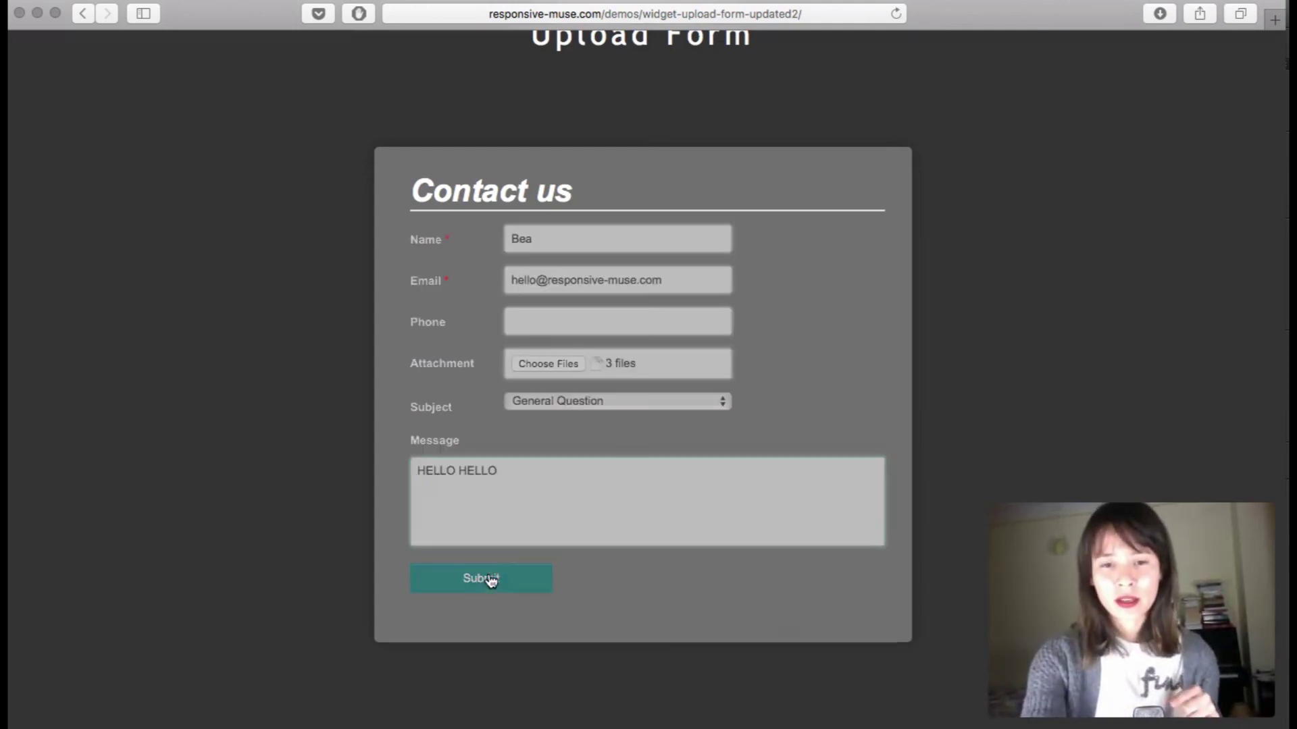